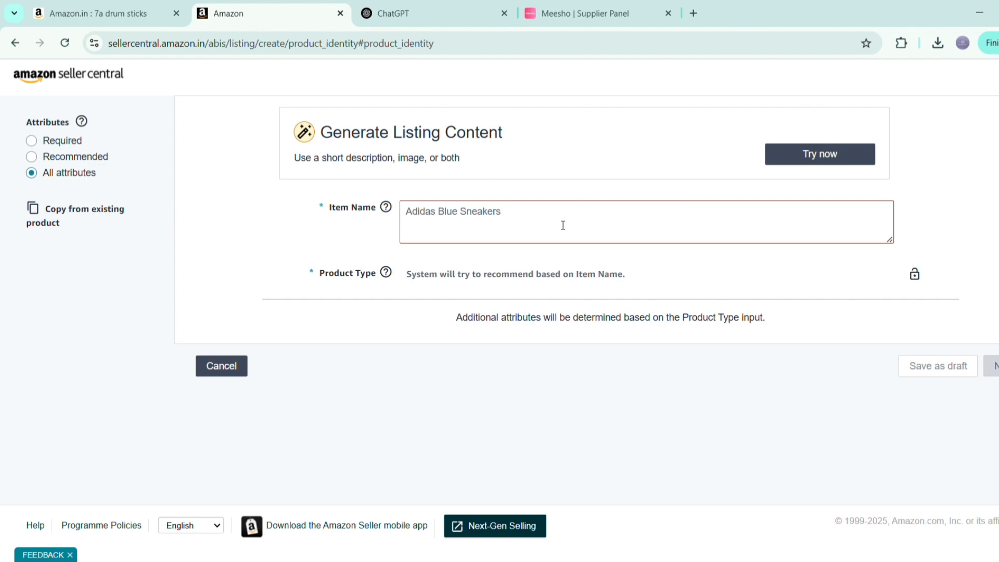
Step: Enter "Drum Sticks 7A || Premium Drum Sticks || Drum Sticks for Best Player" as the item name
click(564, 226)
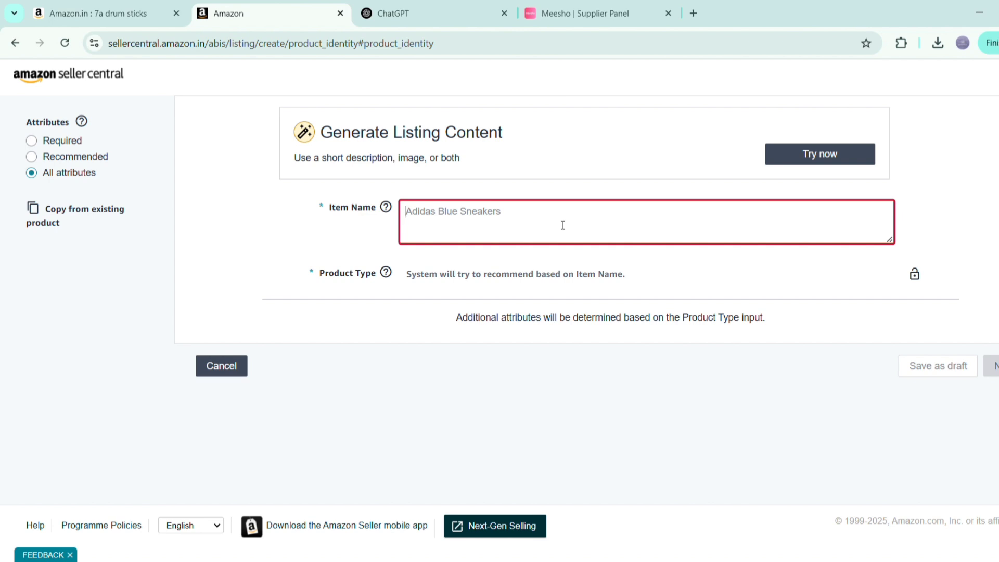
text(Drums)
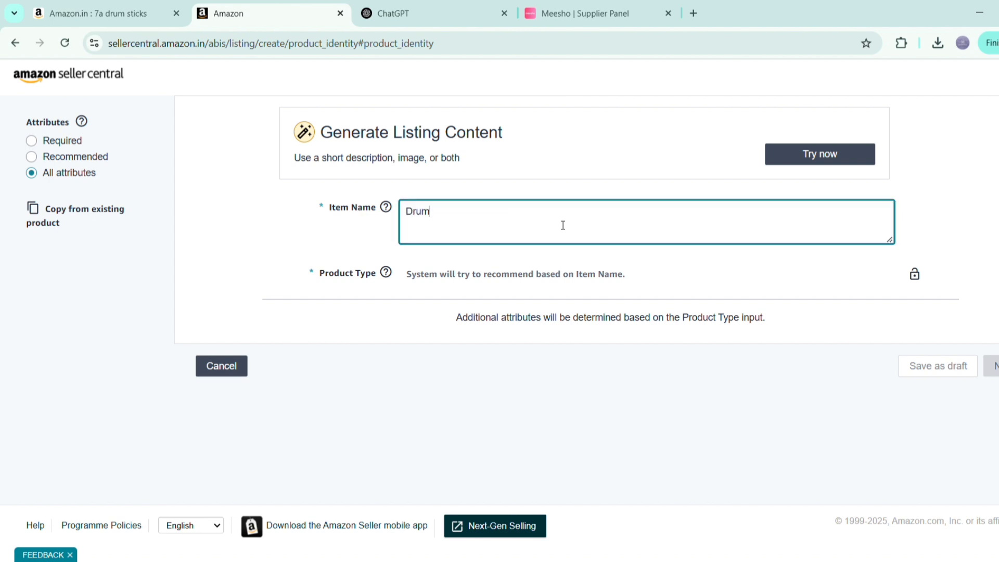
key(ctrl+a)
key(BackSpace)
text(Drum St)
text(icks )
text(&A)
key(BackSpace)
key(BackSpace)
text(7A || Premium)
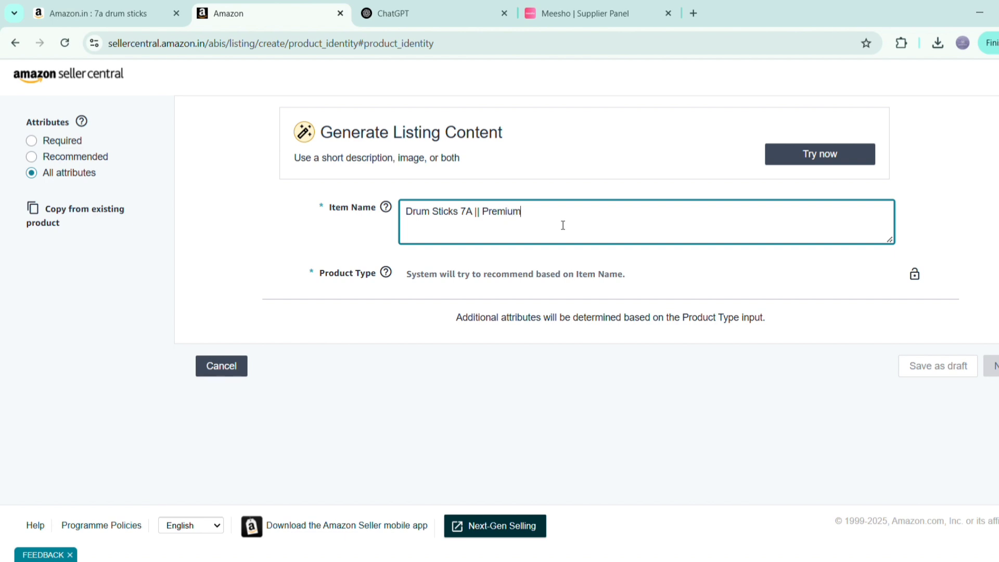
text( Drum Sticks || Drum Sticks for )
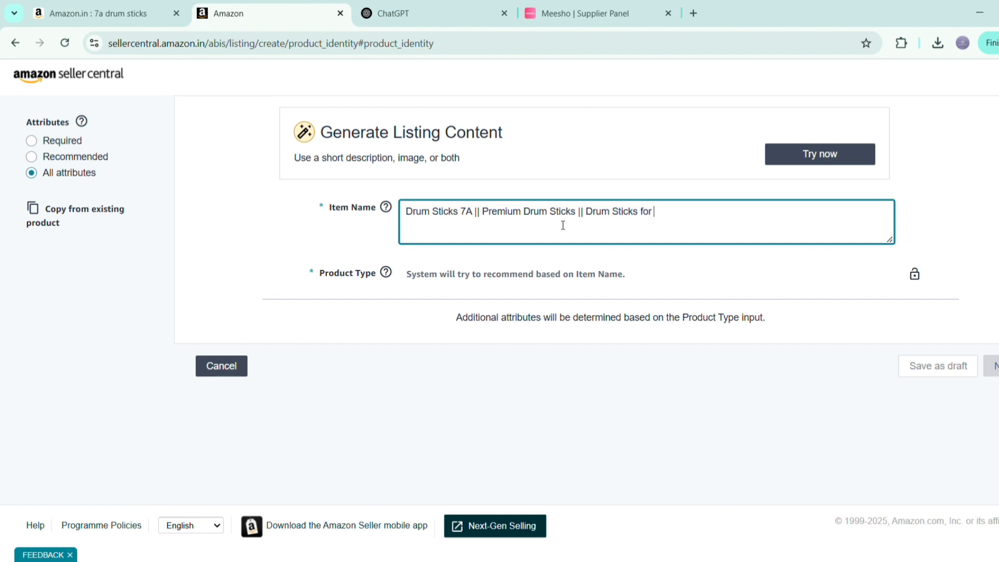
text(B)
key(BackSpace)
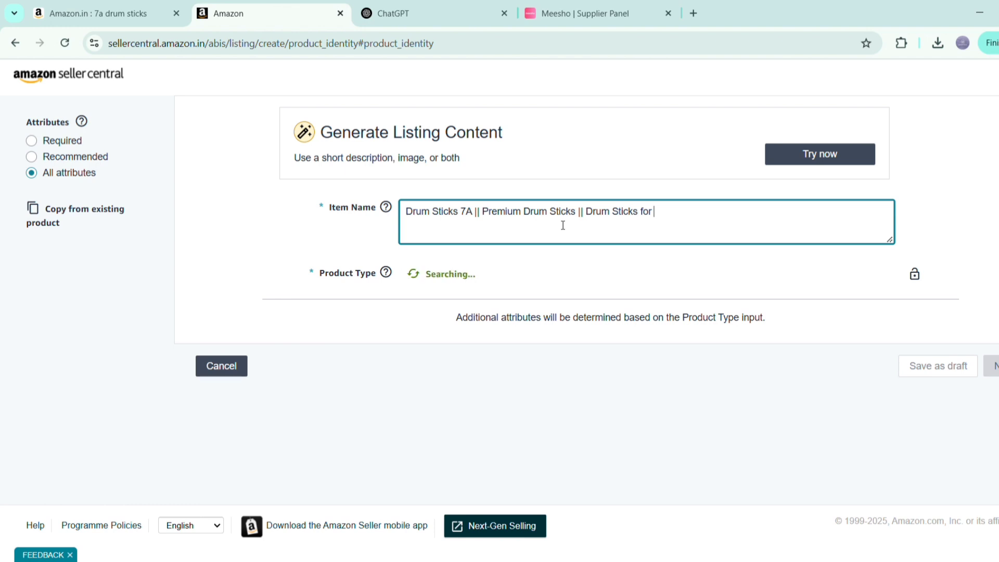
text(Best )
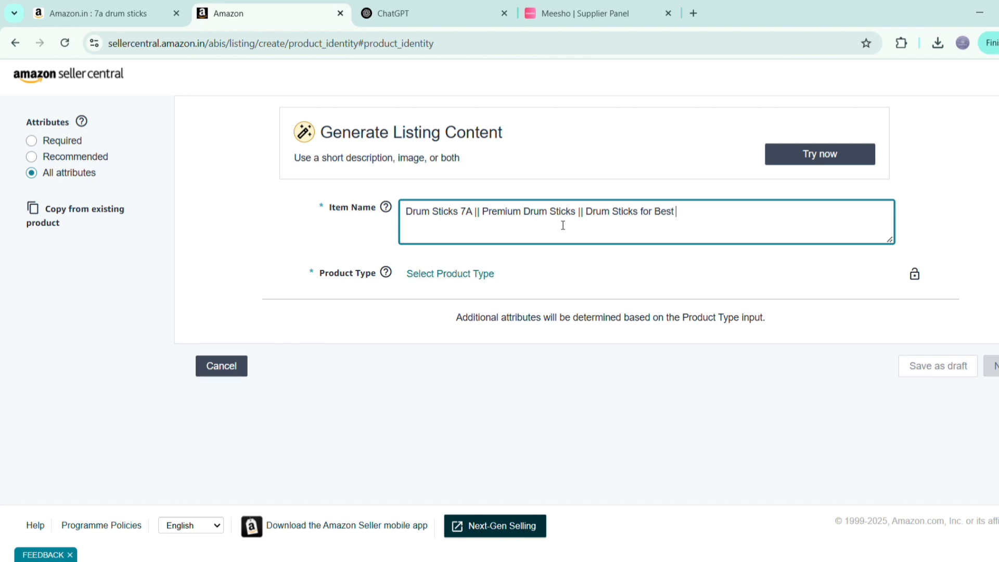
text(Player)
Step: Search the product types for "drum sticks" and choose Instrument Parts and Accessories under Musical Instruments
click(448, 274)
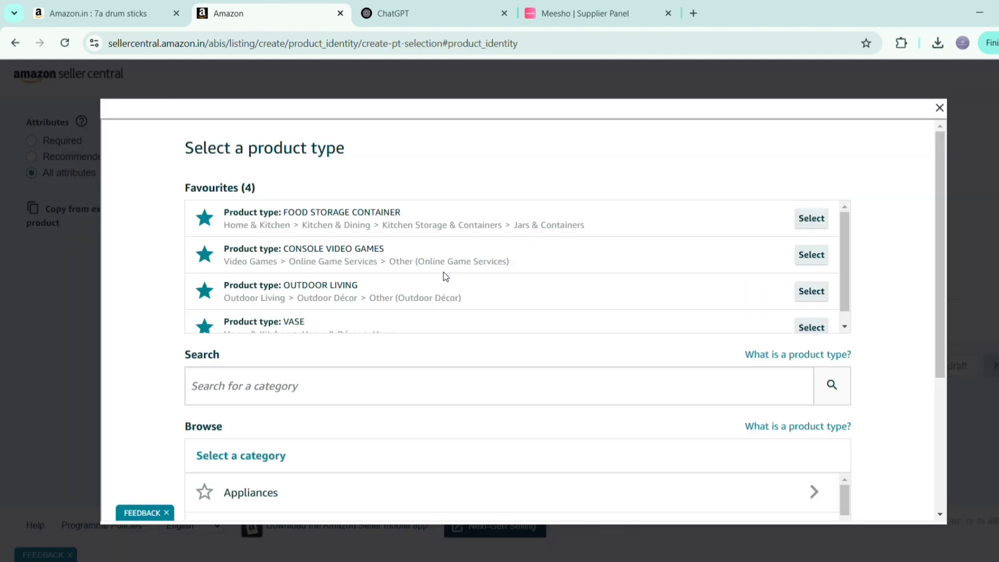
click(362, 385)
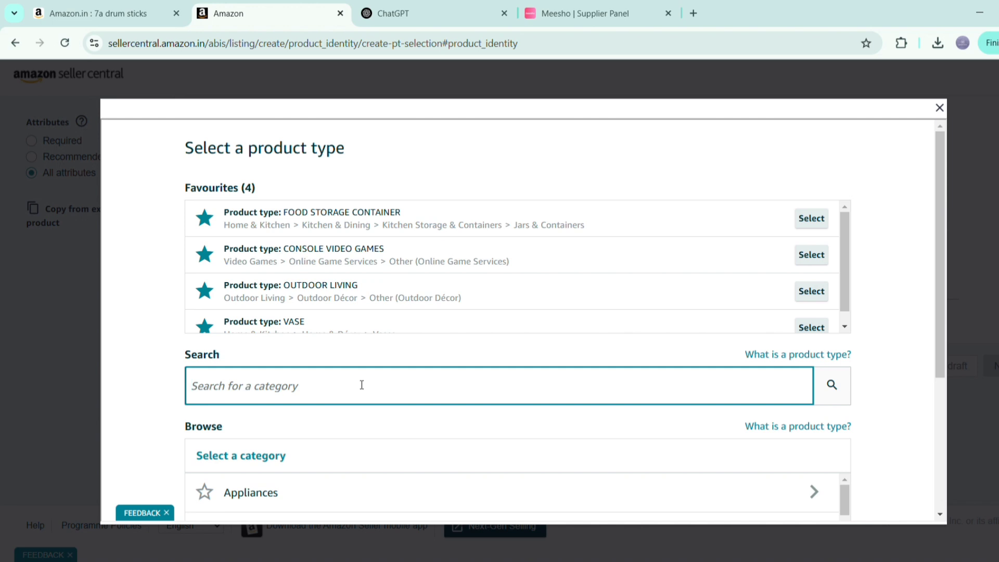
text(drum)
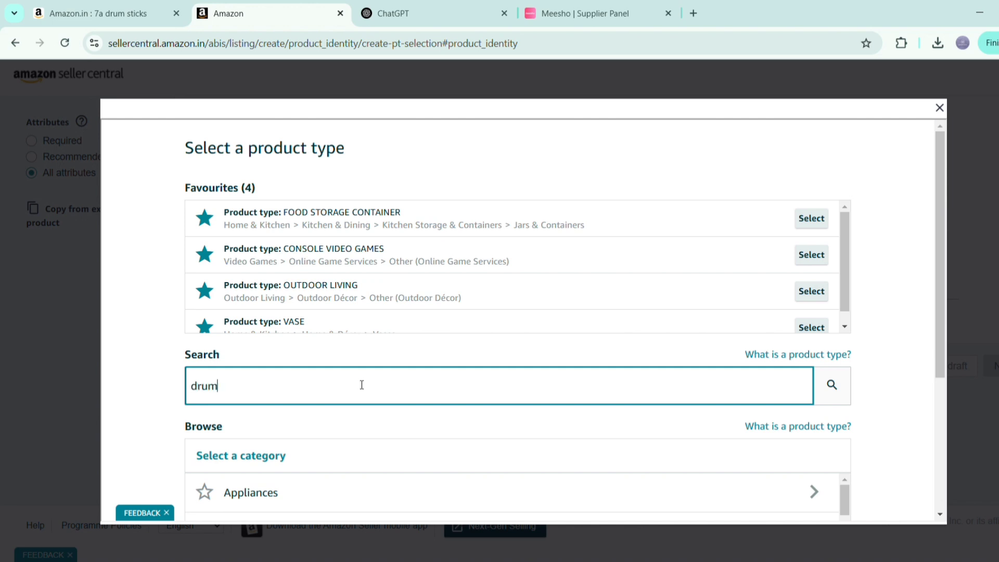
text( sticks)
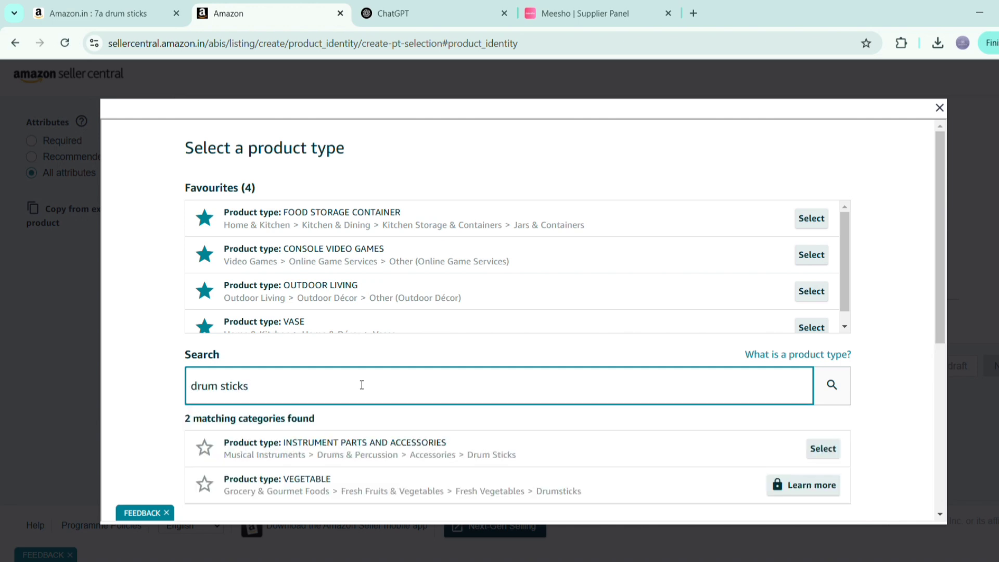
scroll(469, 325, down, 1)
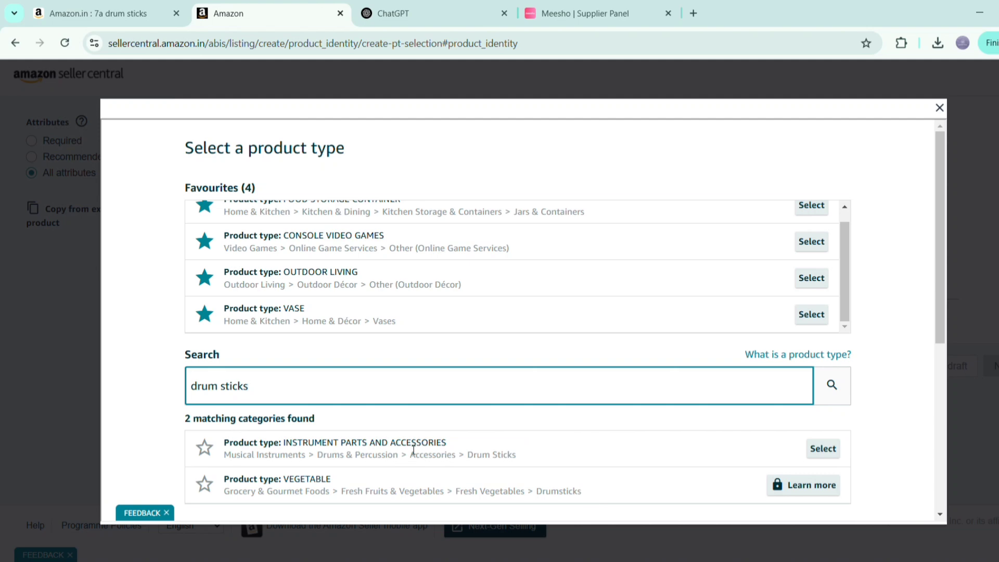
click(823, 449)
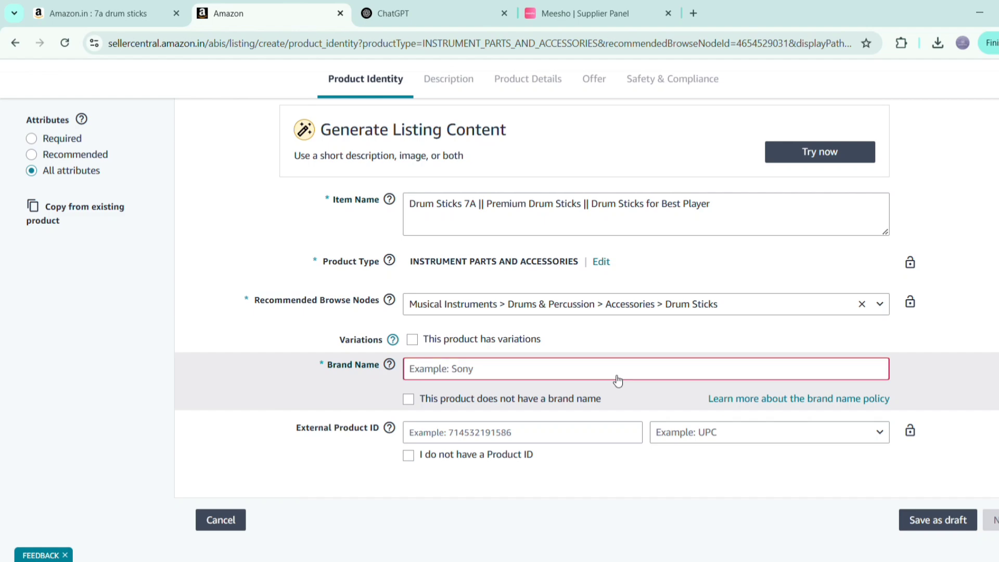
Step: Complete the product identity with brand name Questend Decor and no product ID, and proceed to the description section
click(451, 372)
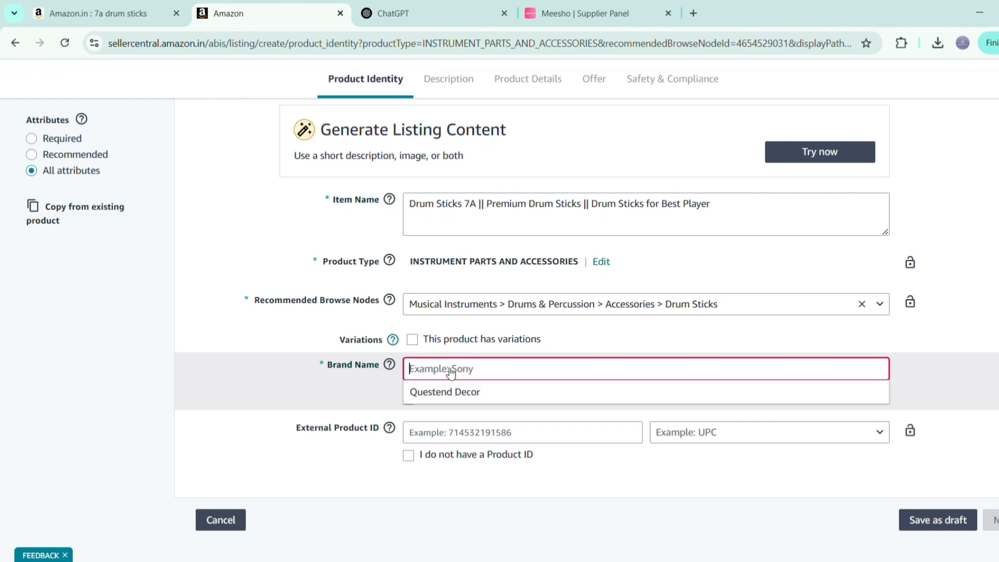
click(451, 392)
scroll(574, 356, down, 3)
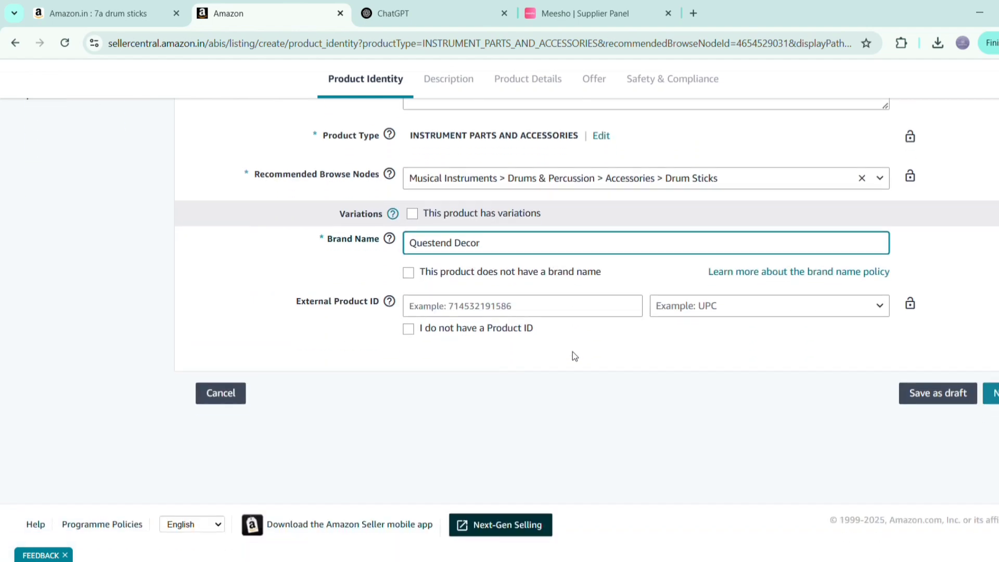
click(409, 329)
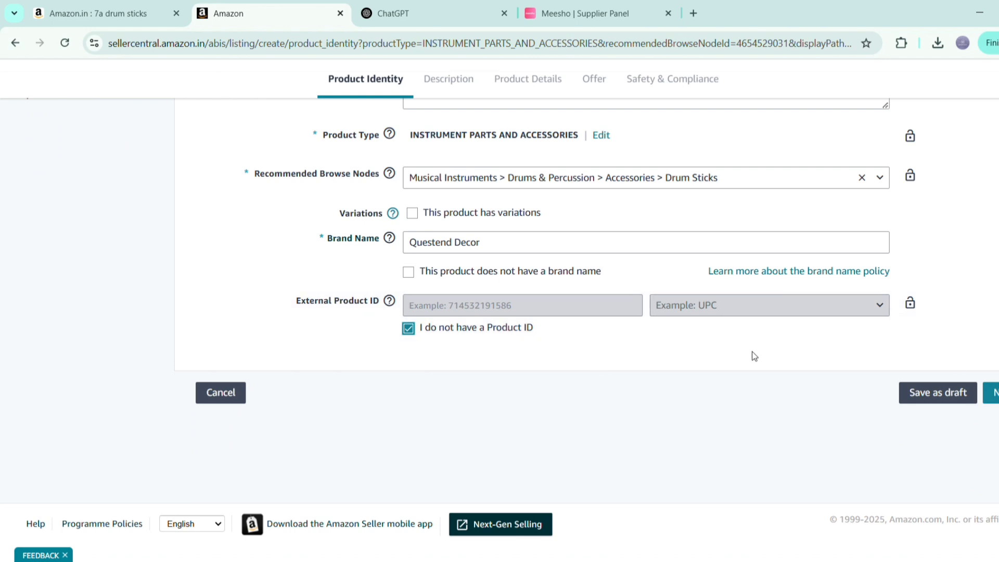
click(991, 393)
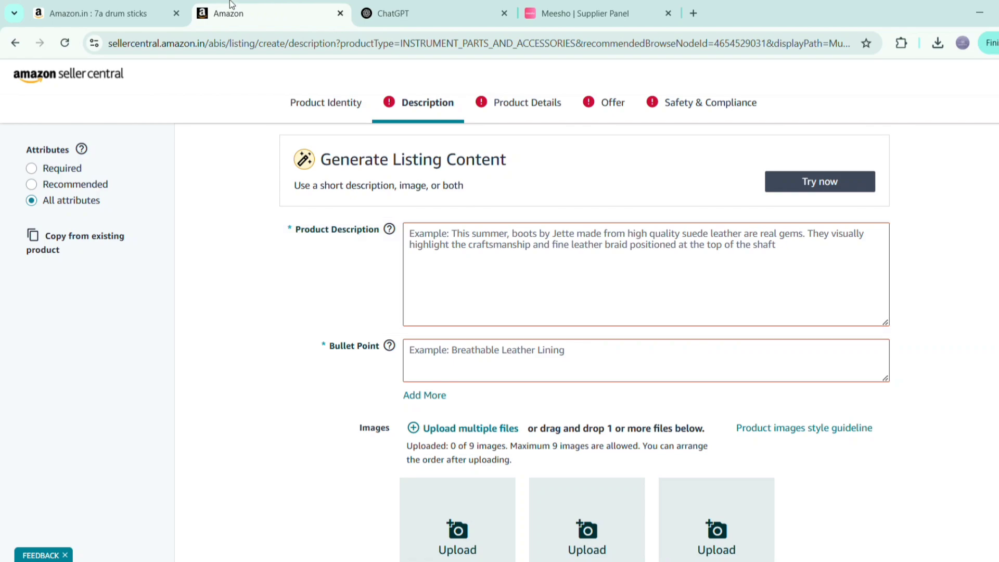
Step: On Amazon.in, search for "7a drum sticks" to find the Kadence Drum Stick Maple Wooden Tip 7A listing and select its page URL
click(155, 6)
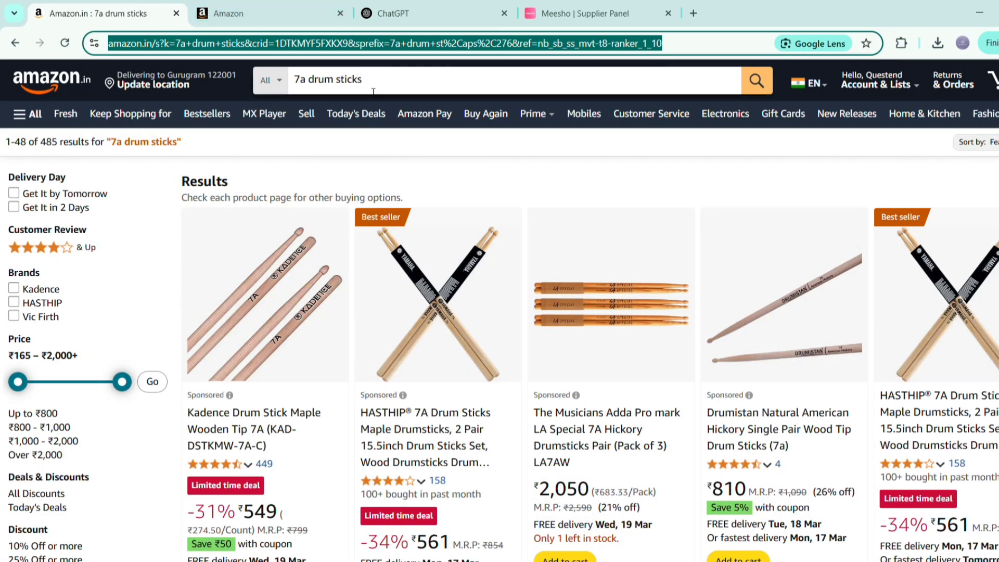
click(399, 92)
key(Return)
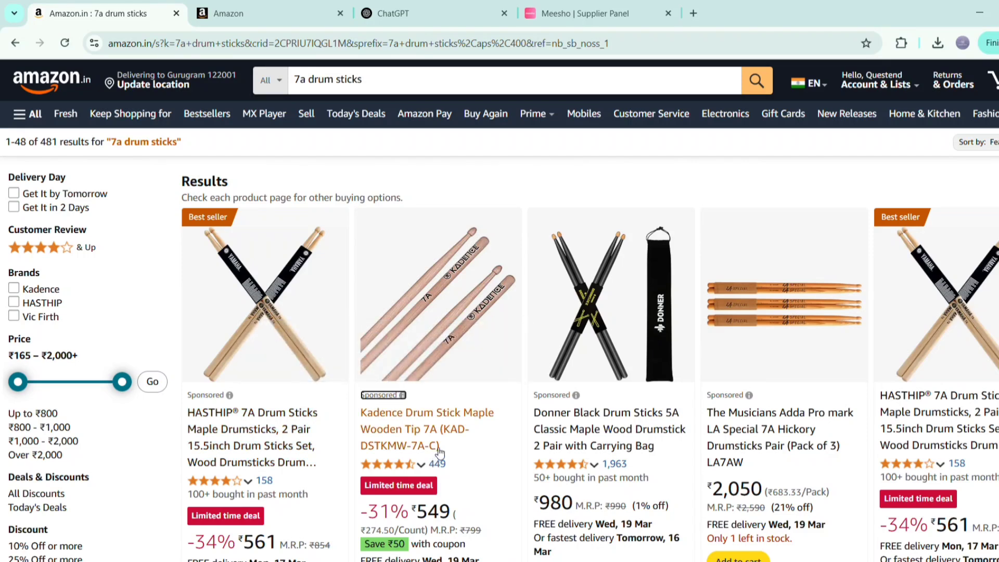
scroll(898, 434, down, 2)
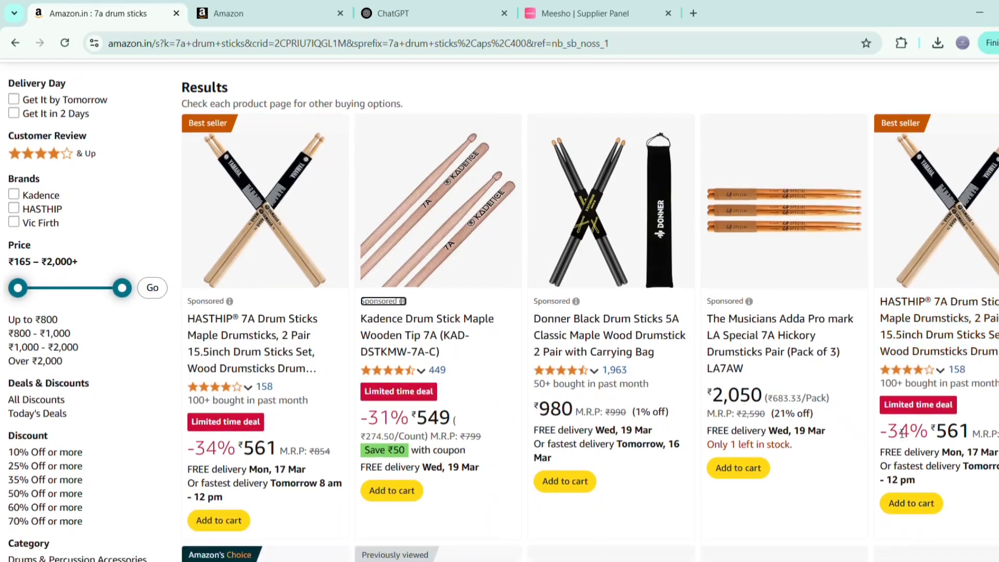
scroll(722, 338, down, 10)
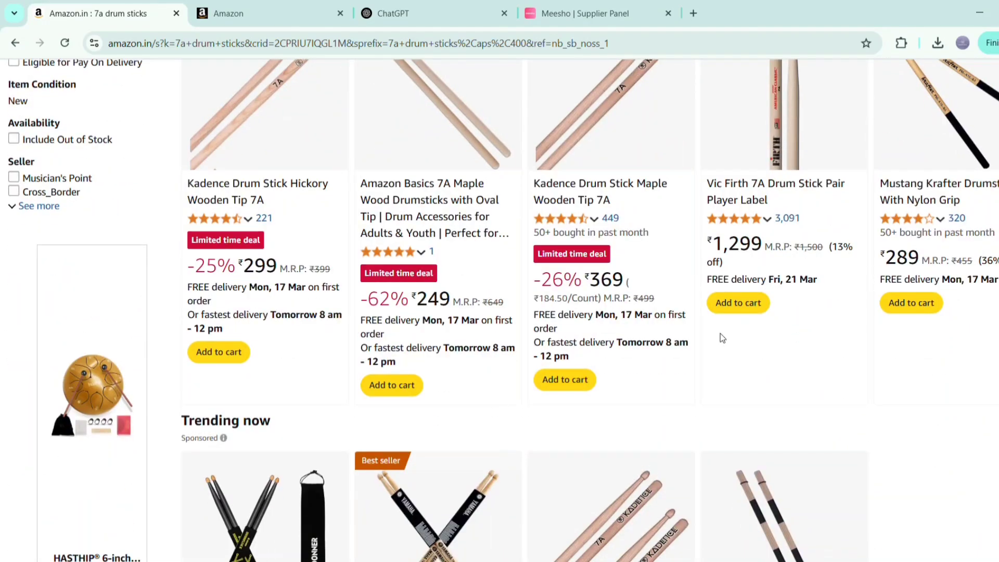
scroll(720, 333, up, 7)
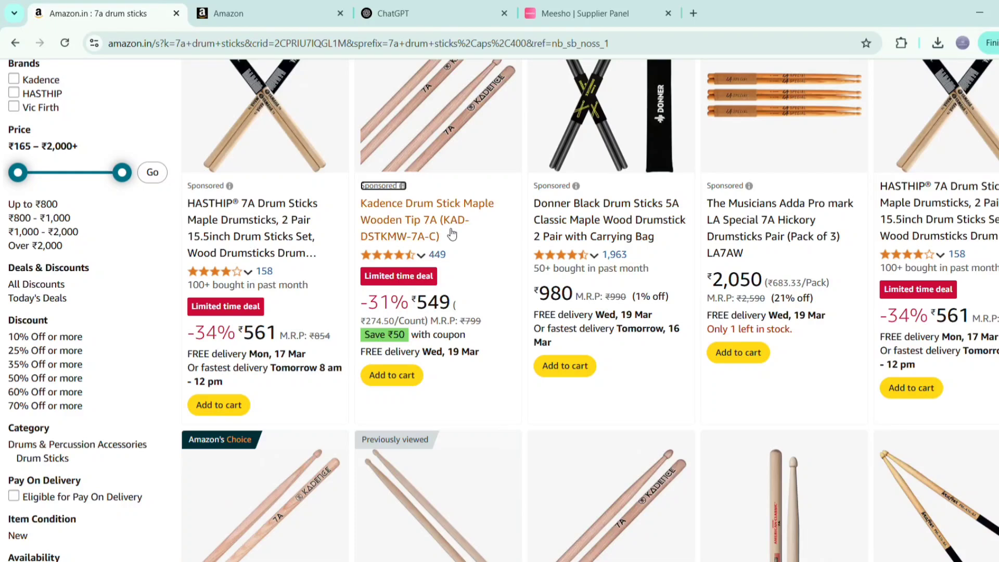
click(384, 214)
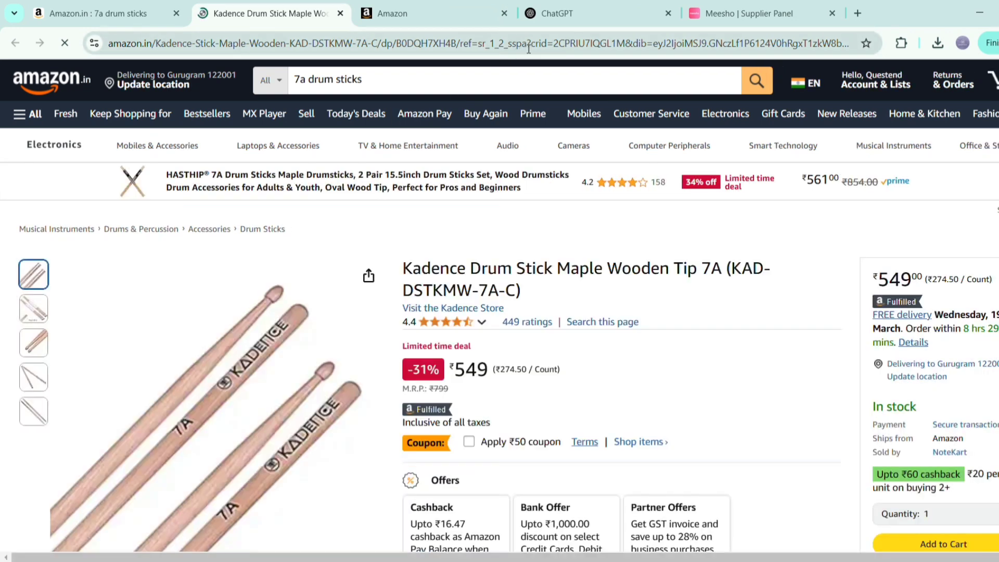
click(529, 48)
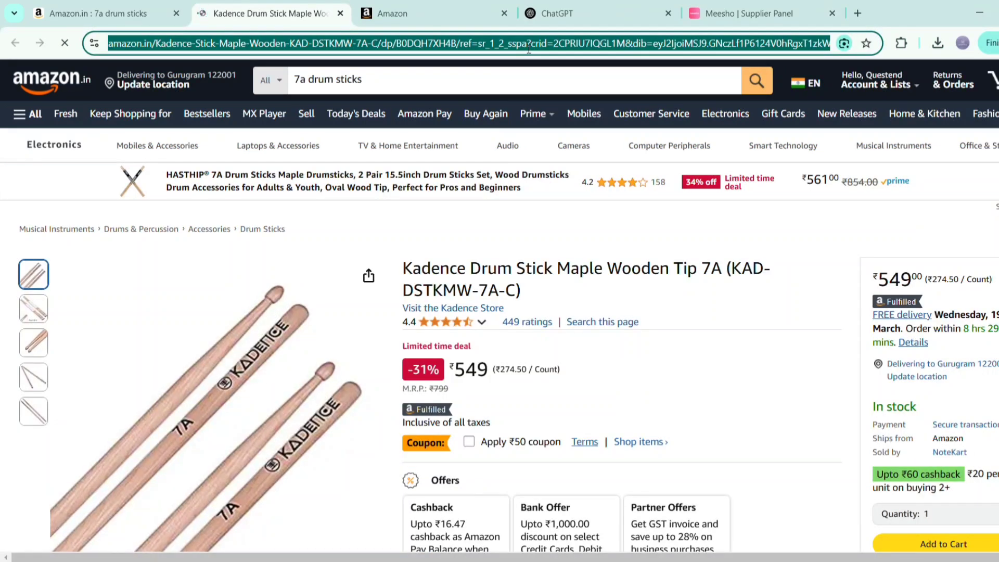
Step: In ChatGPT, begin a prompt: "Help me to write a description for my amazon product and please use this url to create description and"
click(588, 12)
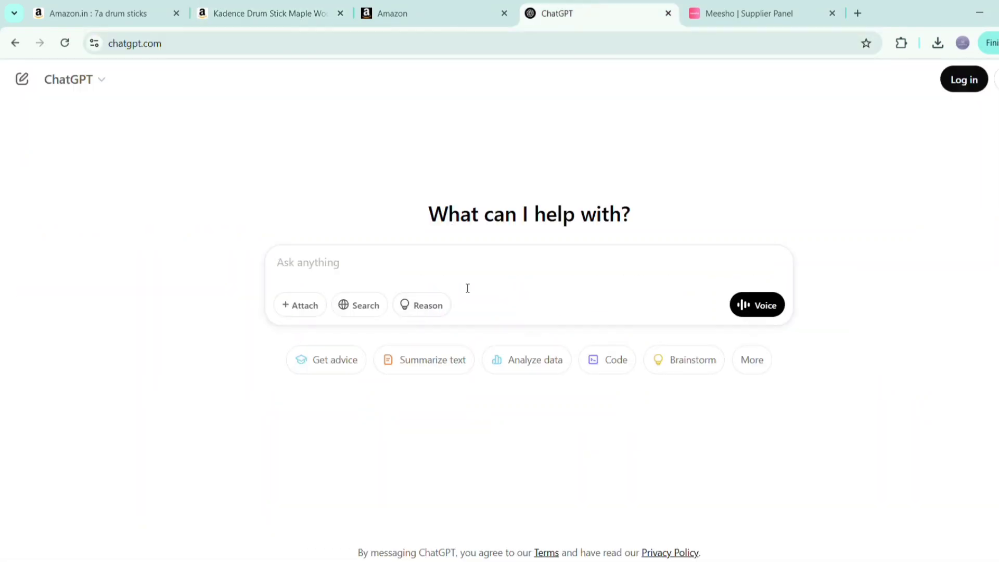
text(Help )
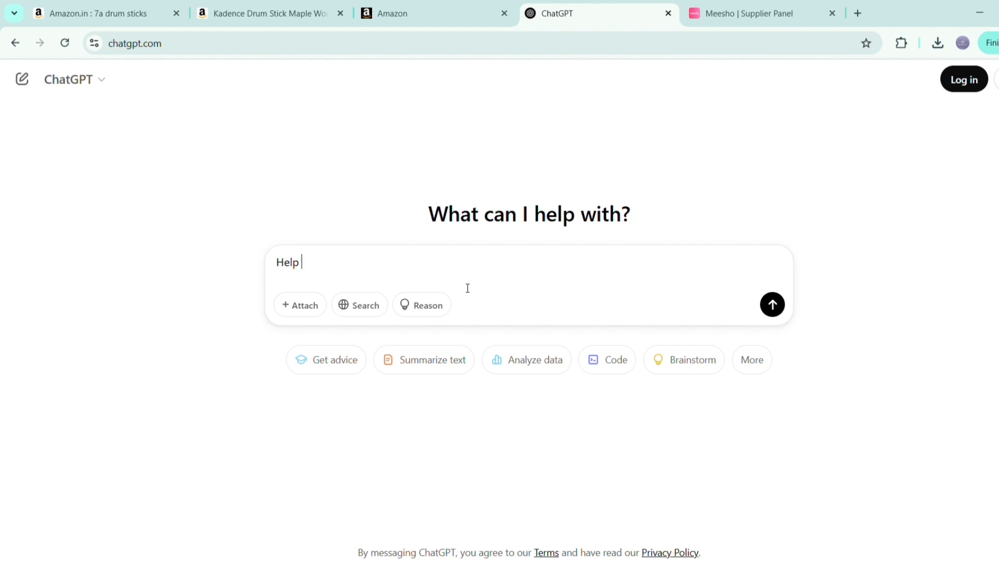
text(me to write a description )
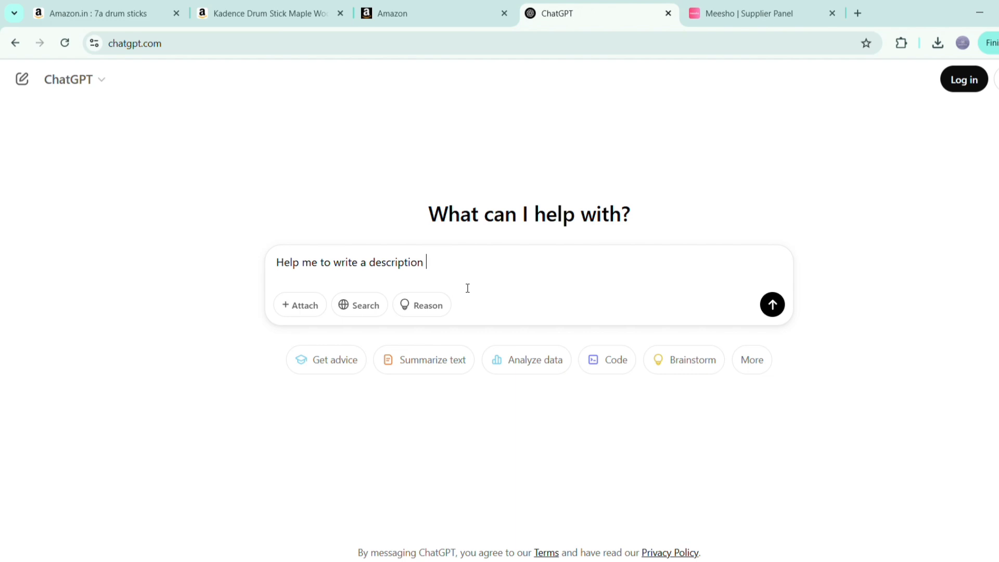
text(for my amazon produict)
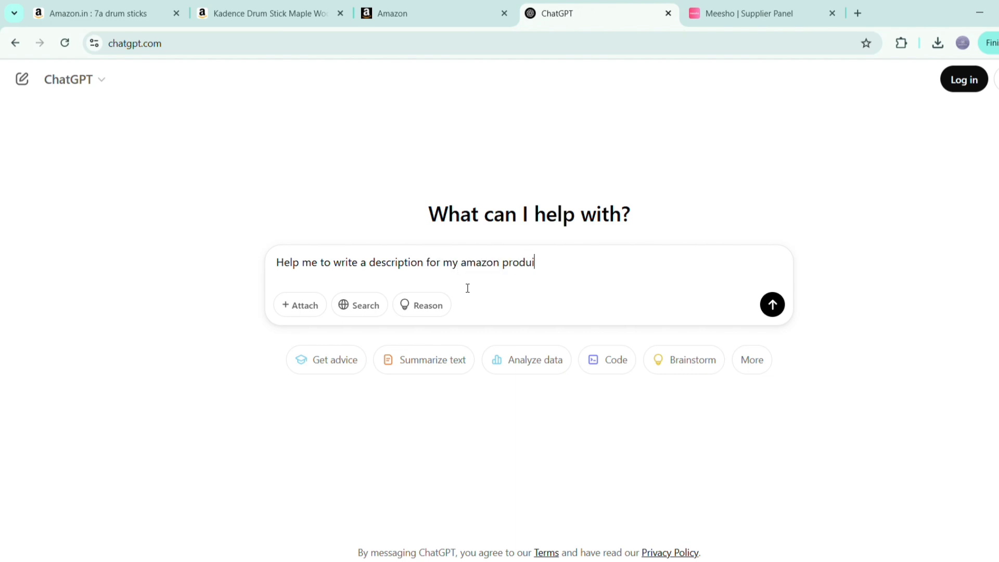
key(BackSpace)
key(BackSpace)
key(BackSpace)
text(ct and please use this)
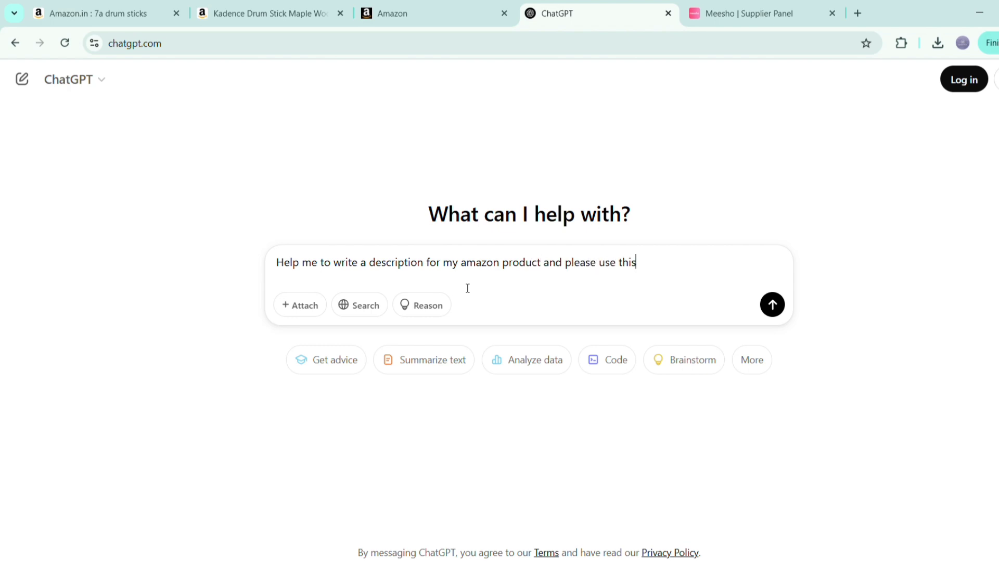
text( url to create description and )
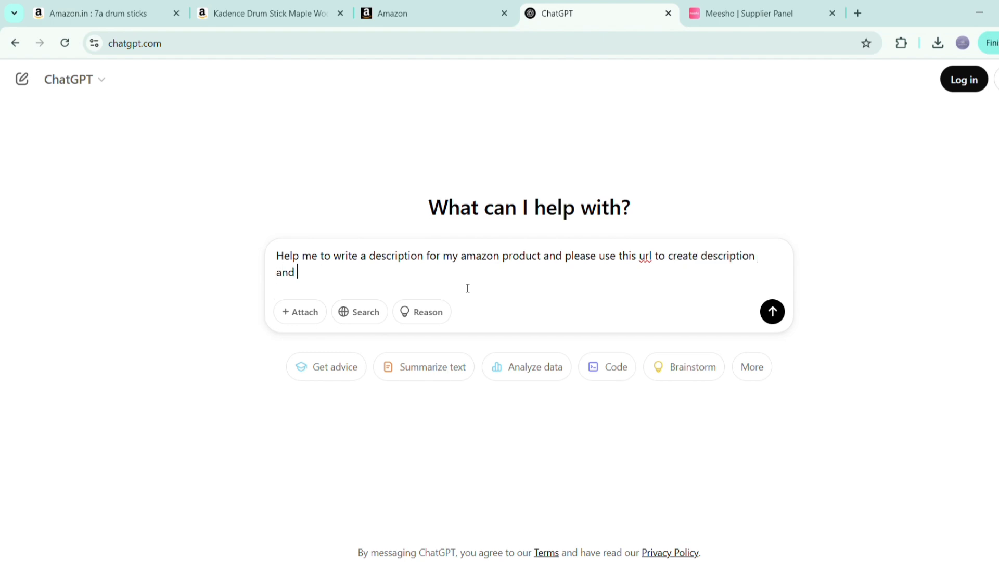
Step: Continue the prompt with "bullet points and pleasze remove the brand name"
text(bullet points and make )
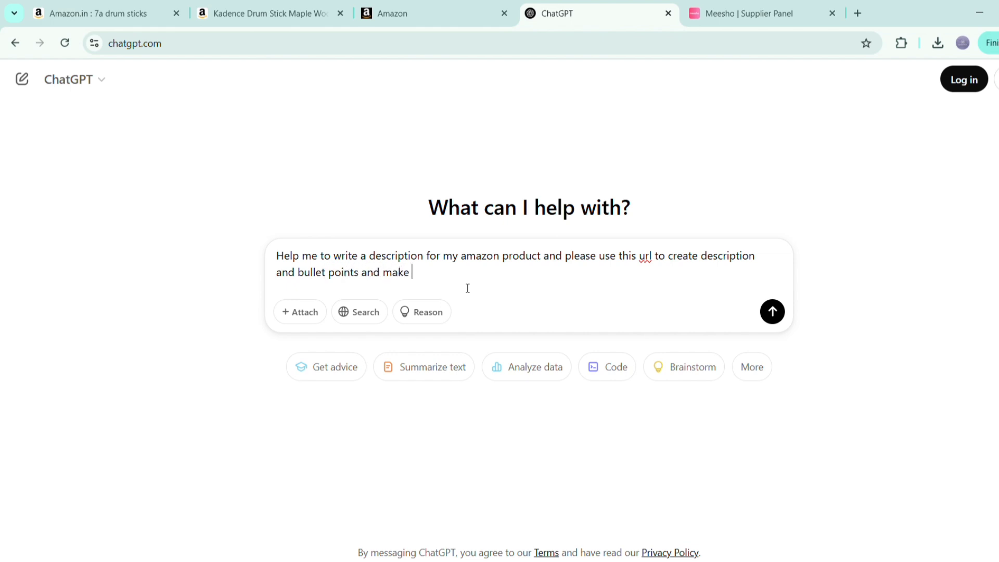
text(sure)
key(BackSpace)
key(BackSpace)
key(BackSpace)
key(BackSpace)
key(BackSpace)
key(BackSpace)
key(BackSpace)
key(BackSpace)
key(BackSpace)
key(BackSpace)
text(pleasze remove the brand name)
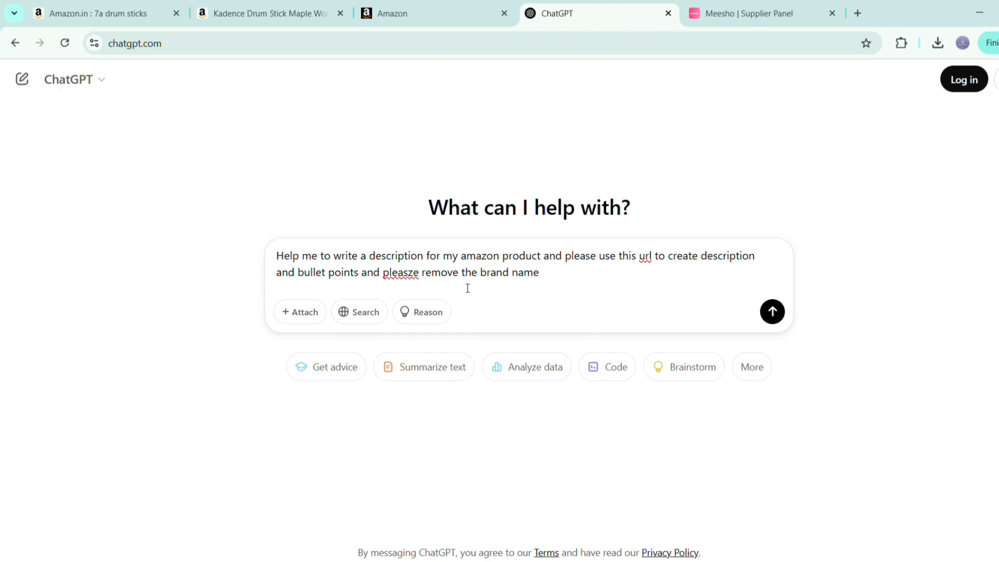
Step: Copy the brand name "Kadence" from the product title on Amazon.in and append it to the ChatGPT prompt
click(107, 11)
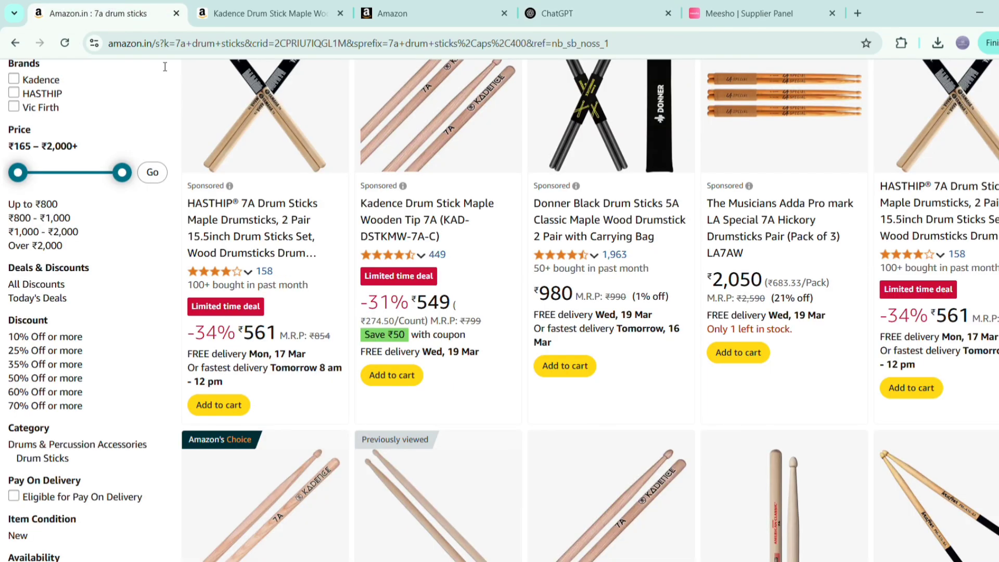
click(401, 237)
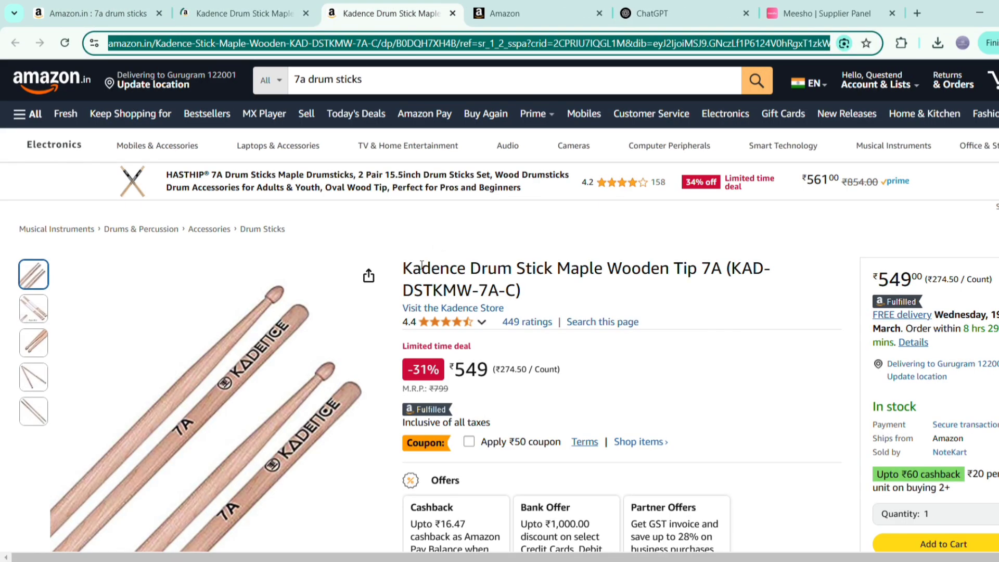
drag(409, 271, 471, 272)
key(ctrl+c)
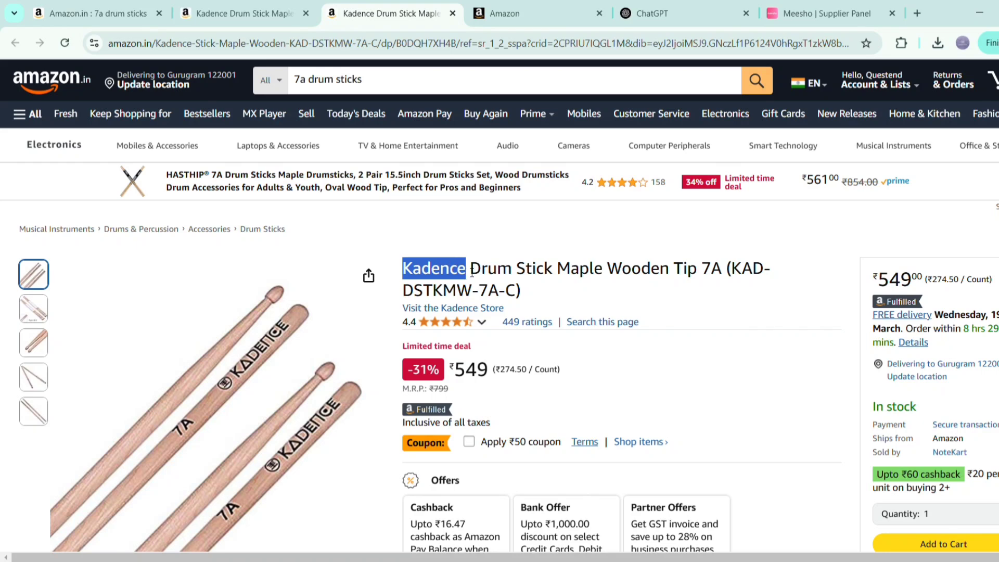
click(688, 11)
key(ctrl+v)
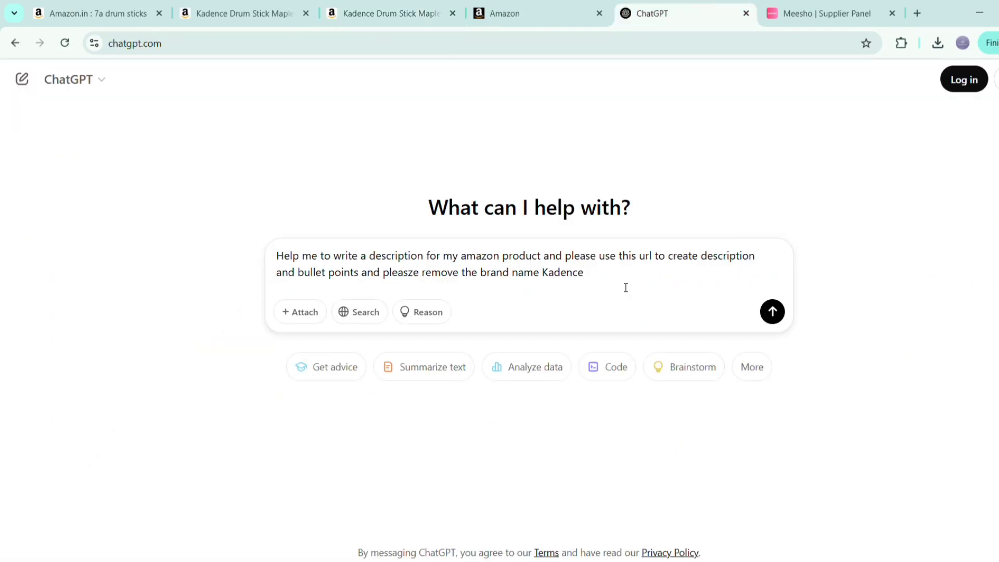
Step: Add an opening quotation mark after the brand name in the ChatGPT prompt and remove the text mistakenly pasted behind it
text(")
key(ctrl+v)
key(BackSpace)
key(BackSpace)
key(BackSpace)
key(BackSpace)
key(BackSpace)
key(BackSpace)
key(BackSpace)
Step: Copy the Kadence drum stick page URL from Amazon.in into the ChatGPT prompt inside quotation marks and send the prompt
click(388, 13)
click(389, 43)
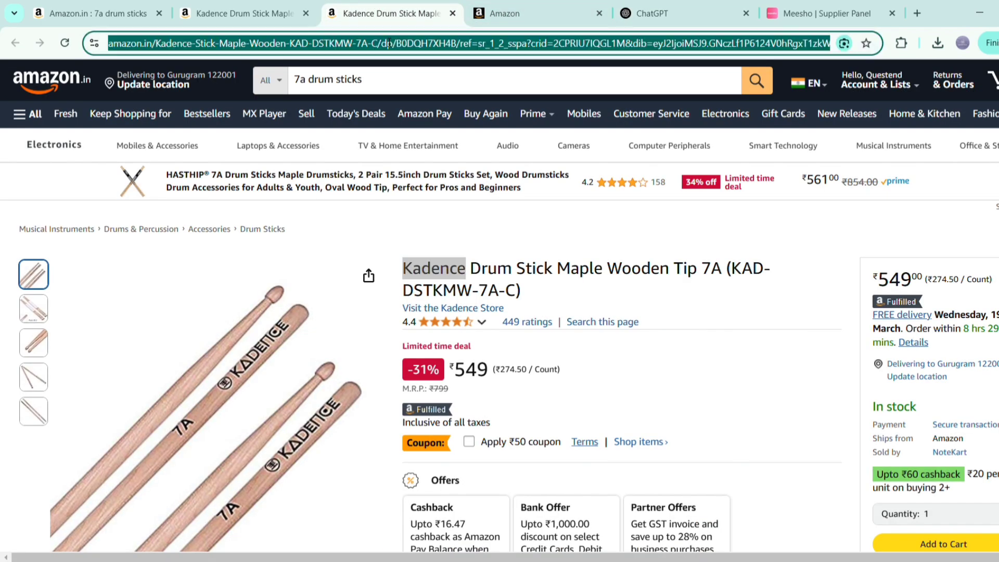
key(ctrl+c)
click(520, 13)
click(677, 13)
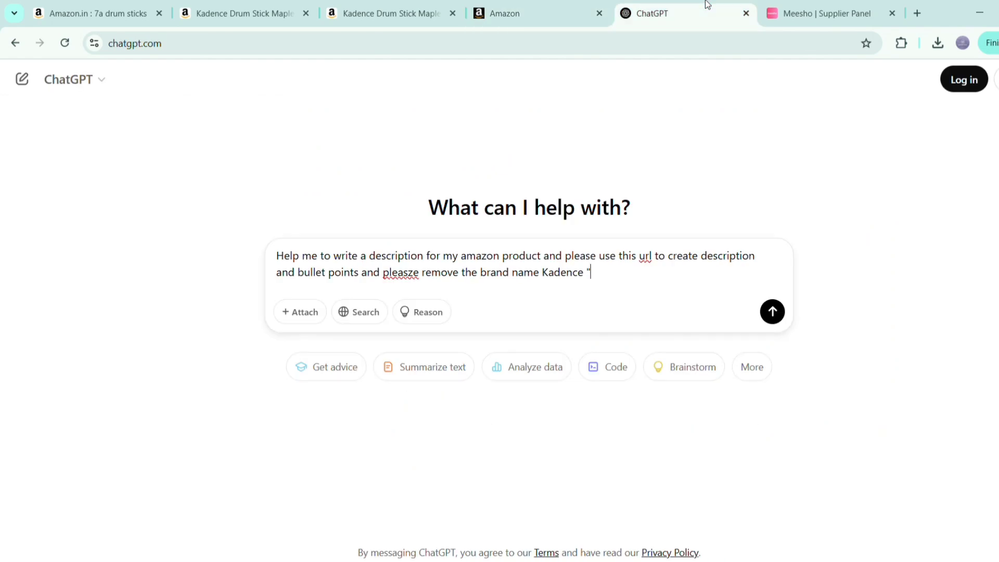
key(ctrl+v)
key(Return)
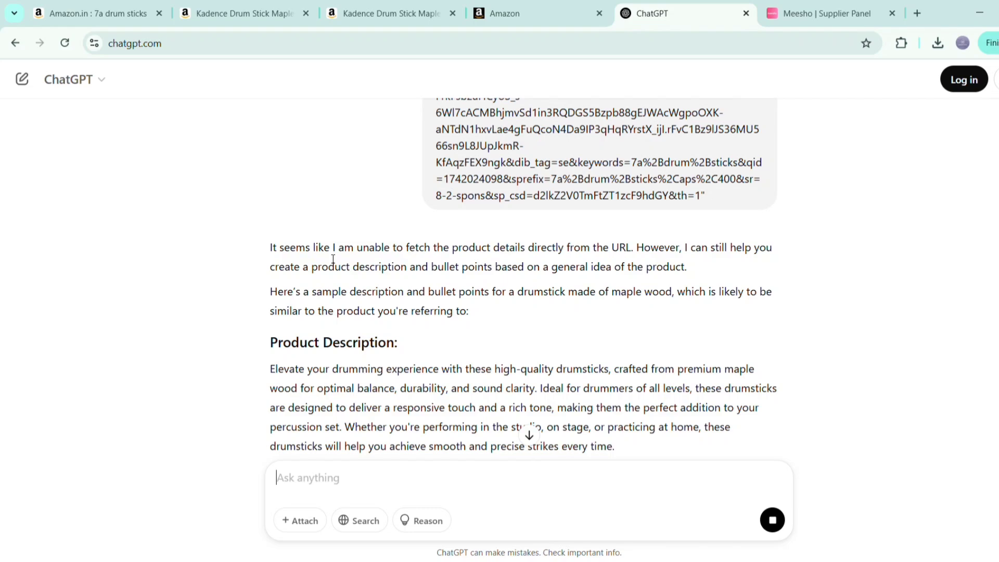
Step: Copy the Product Description paragraph from ChatGPT's answer into the listing's Product Description field in Amazon Seller Central
scroll(331, 258, down, 3)
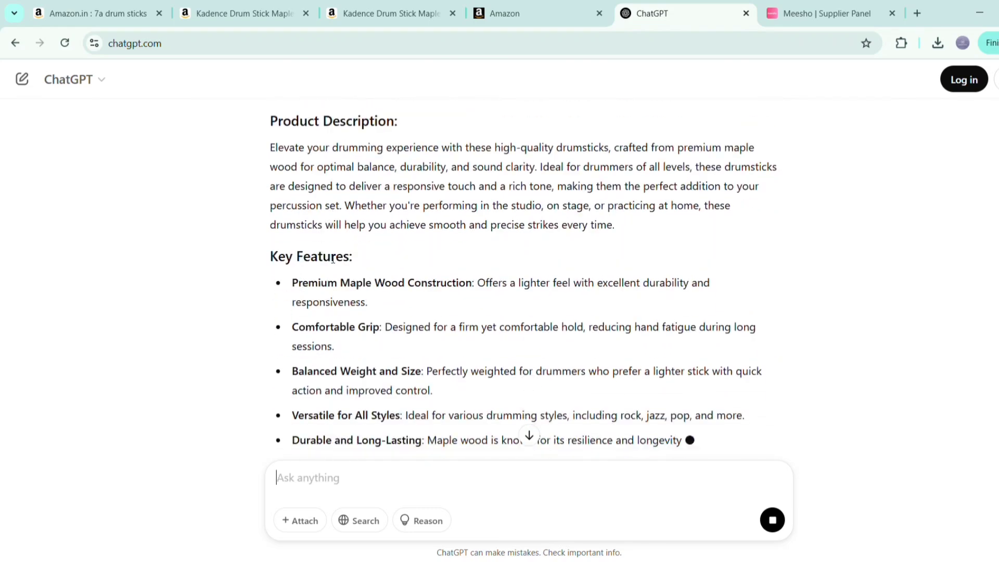
scroll(332, 260, down, 3)
scroll(330, 260, down, 2)
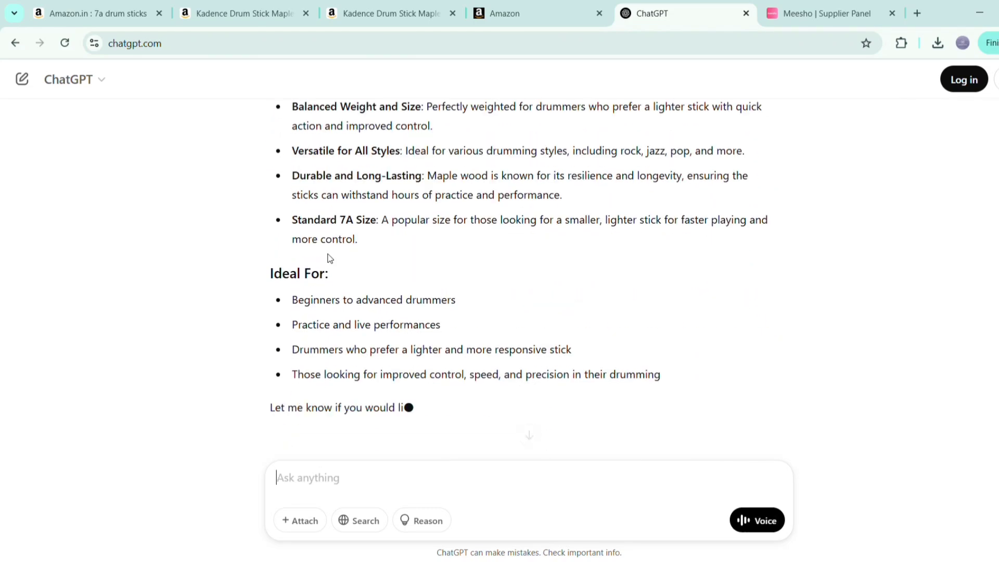
scroll(332, 258, up, 6)
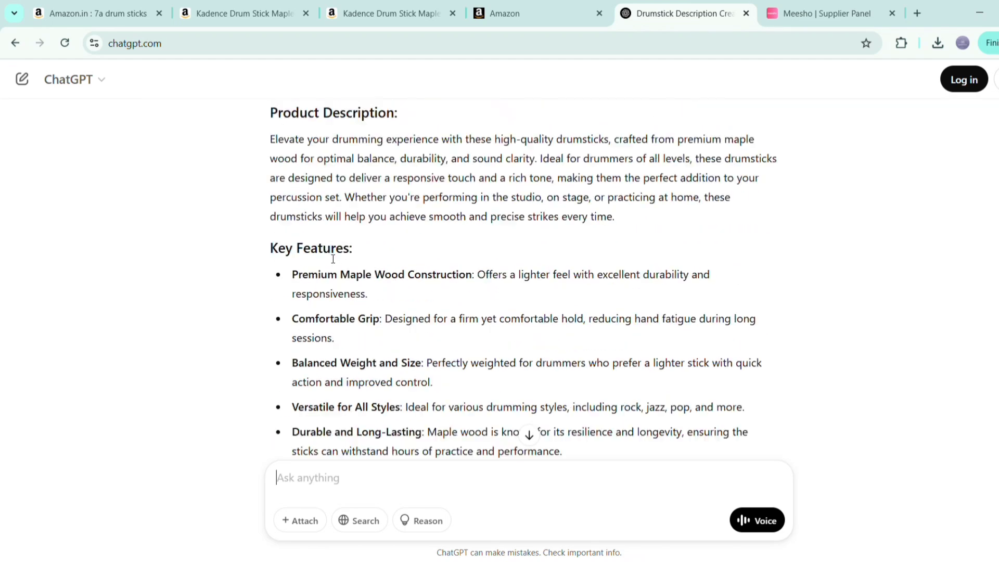
triple_click(411, 232)
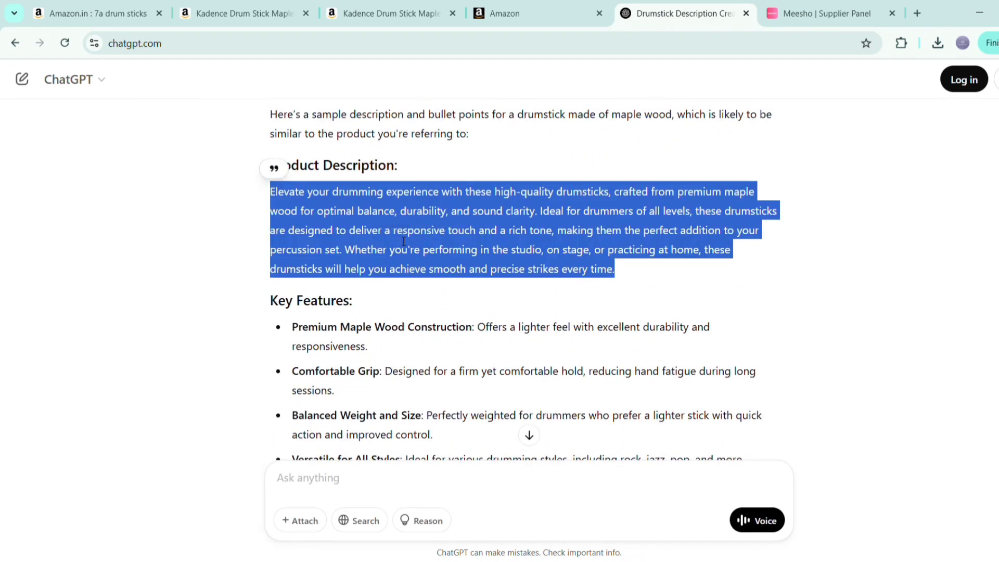
key(ctrl+c)
click(511, 12)
click(535, 251)
key(ctrl+v)
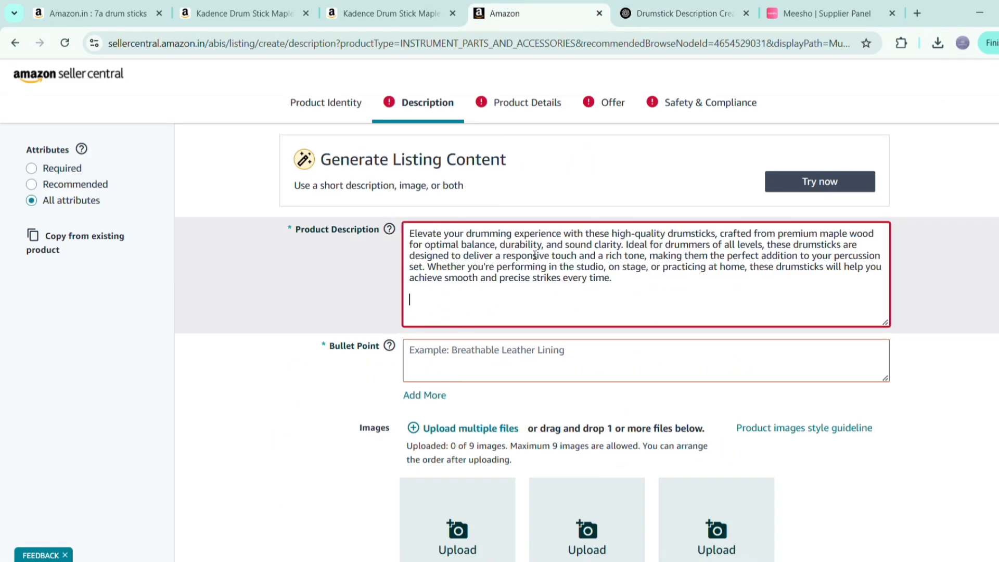
Step: Copy the "Premium Maple Wood Construction" feature from ChatGPT into the first Bullet Point field in Seller Central
click(691, 4)
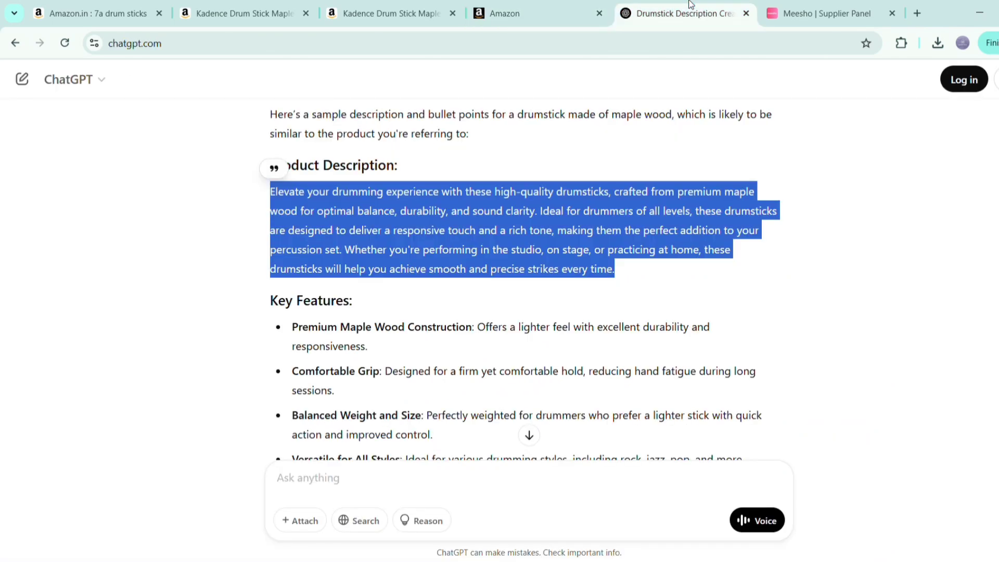
scroll(543, 368, down, 4)
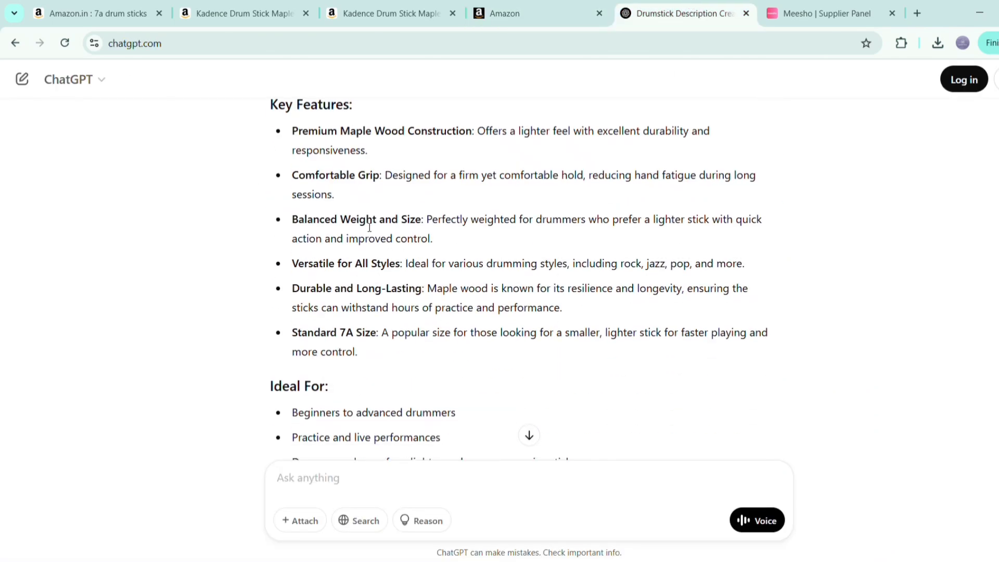
click(567, 6)
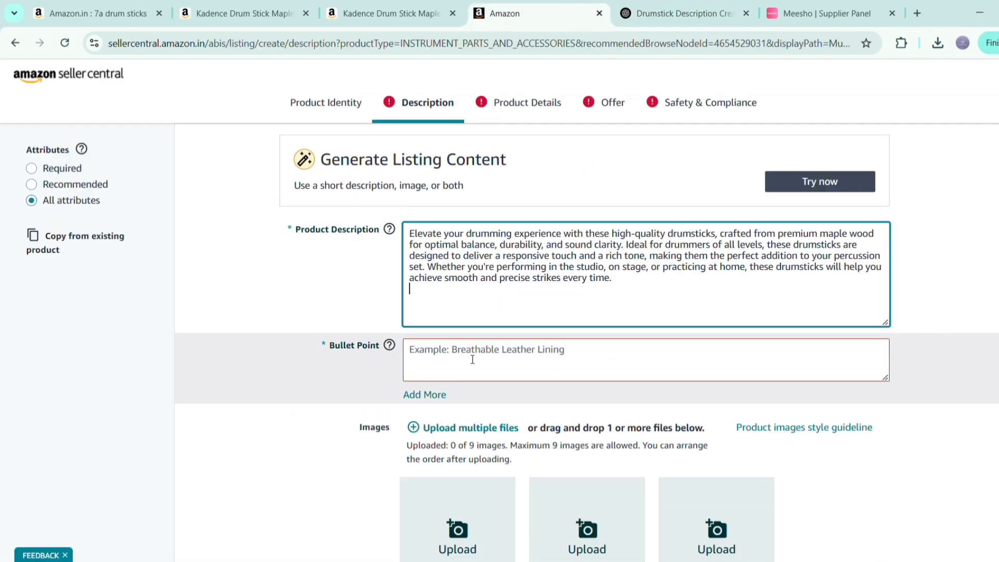
click(471, 357)
click(719, 6)
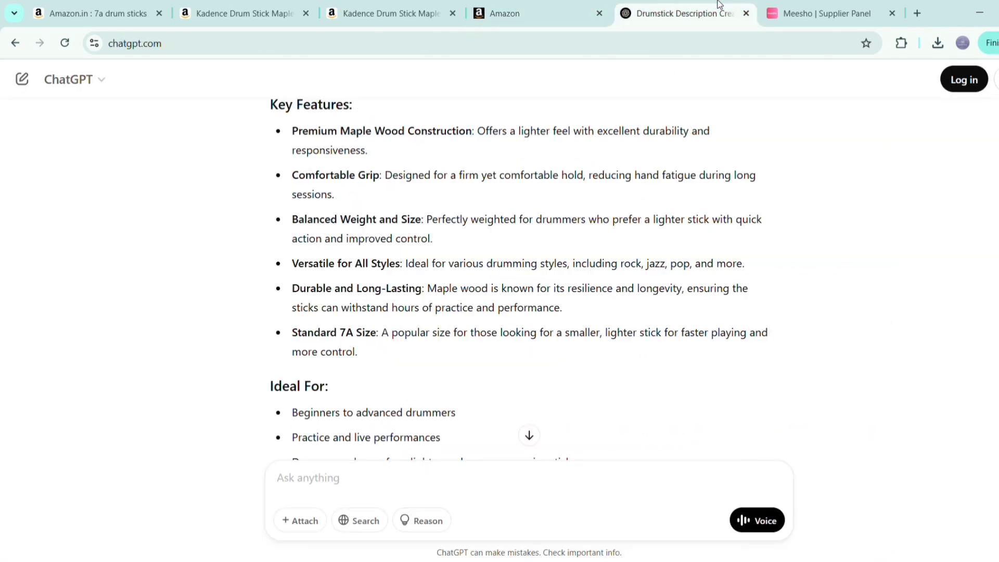
triple_click(407, 155)
key(ctrl+c)
click(548, 6)
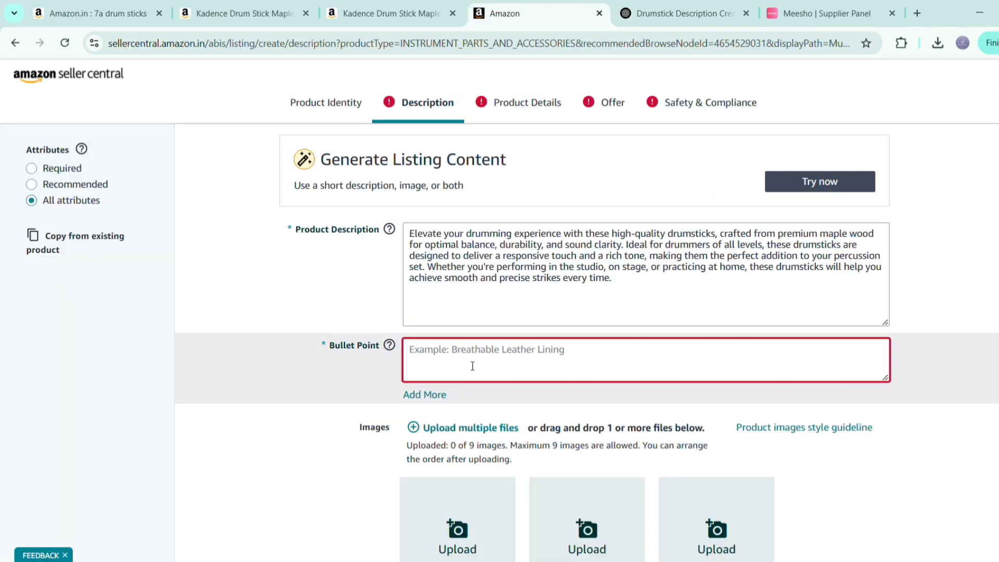
key(ctrl+v)
Step: Add a second bullet point in Seller Central and fill it with the "Comfortable Grip" feature copied from ChatGPT
click(441, 396)
click(640, 13)
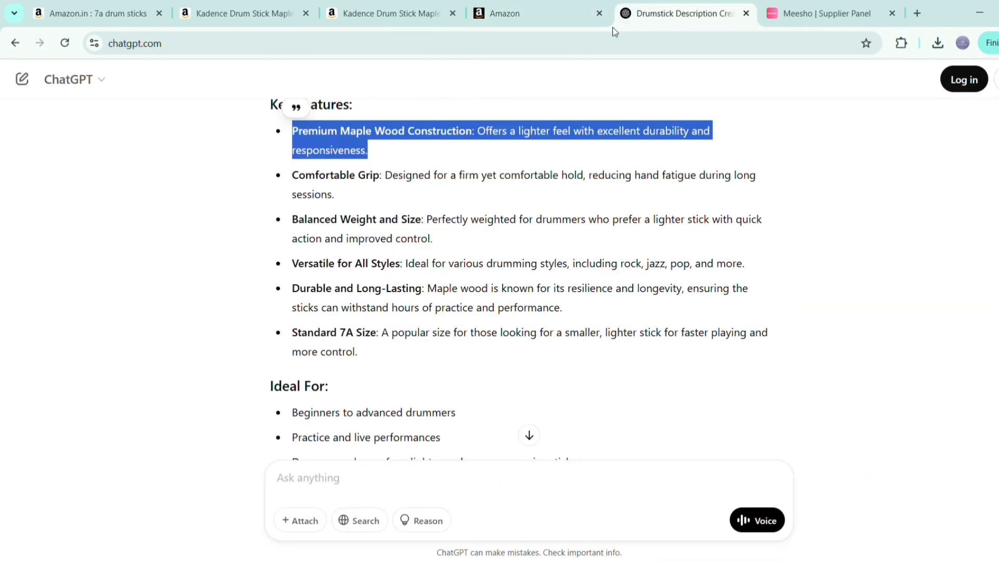
triple_click(495, 177)
key(ctrl+c)
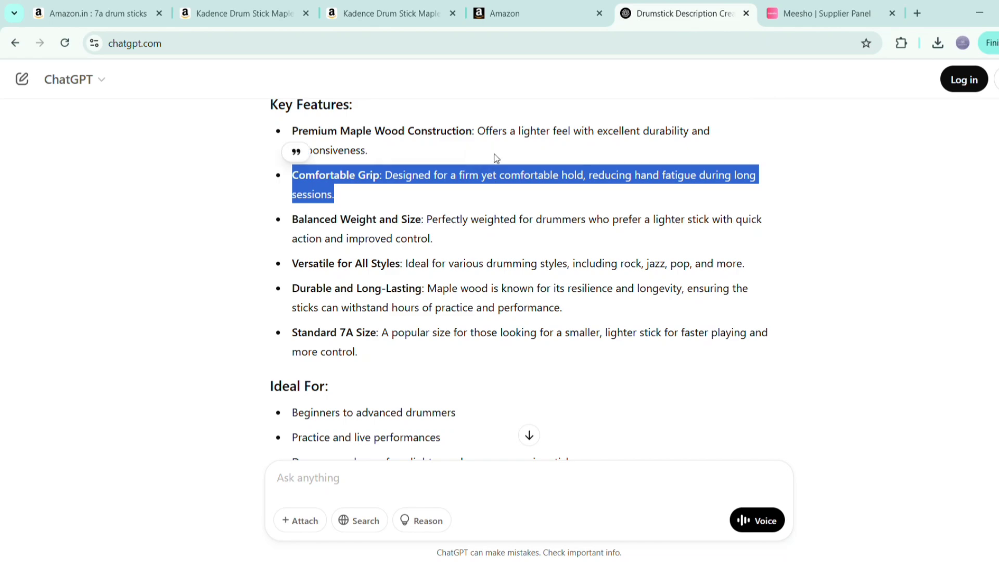
click(521, 13)
click(428, 420)
key(ctrl+v)
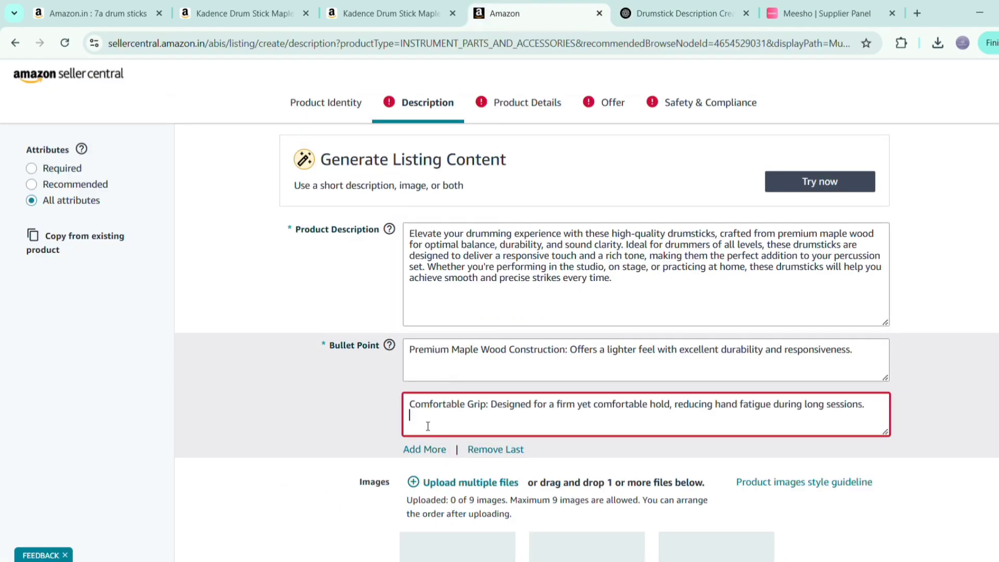
Step: Add a third bullet point in Seller Central and fill it with the "Balanced Weight and Size" feature copied from ChatGPT
click(425, 449)
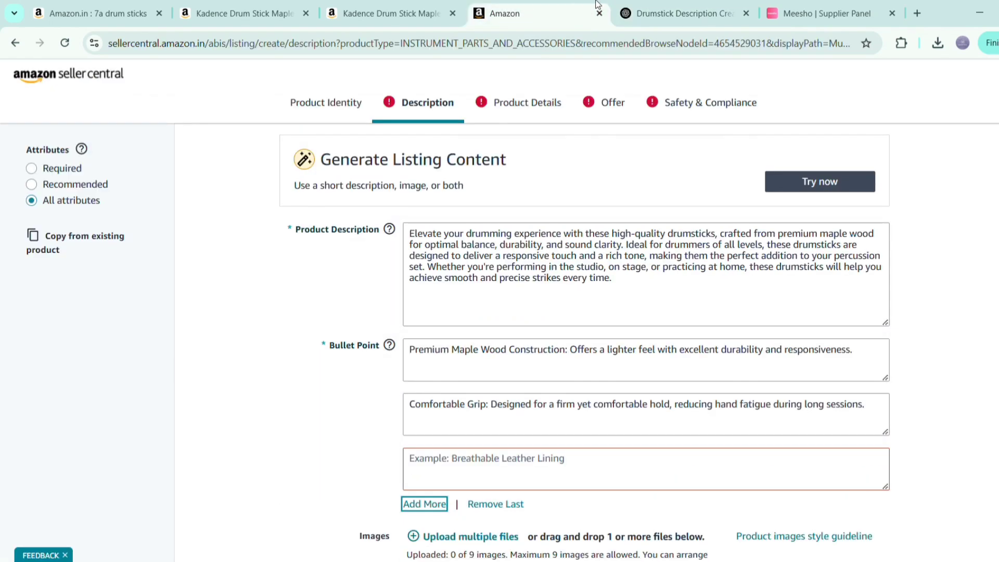
click(677, 13)
scroll(441, 286, down, 1)
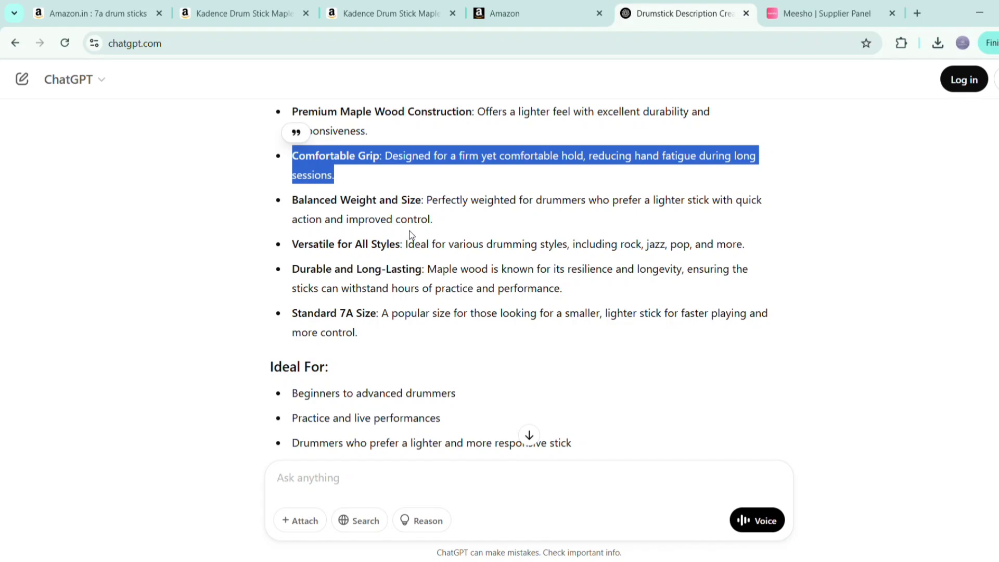
triple_click(419, 219)
key(ctrl+c)
click(581, 6)
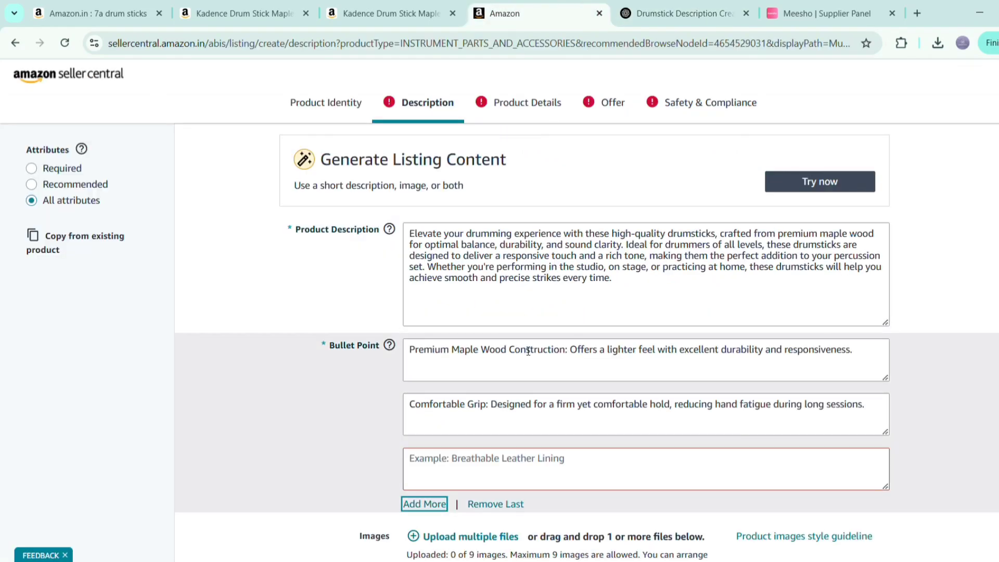
click(508, 481)
key(ctrl+v)
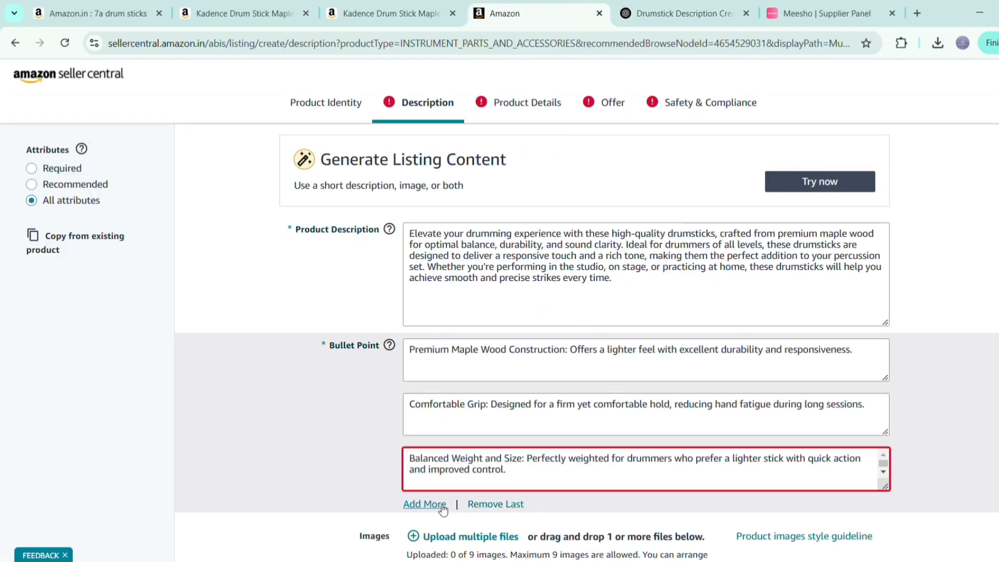
Step: Add a fourth bullet point in Seller Central and fill it with the "Versatile for All Styles" feature copied from ChatGPT
scroll(577, 336, down, 5)
click(653, 14)
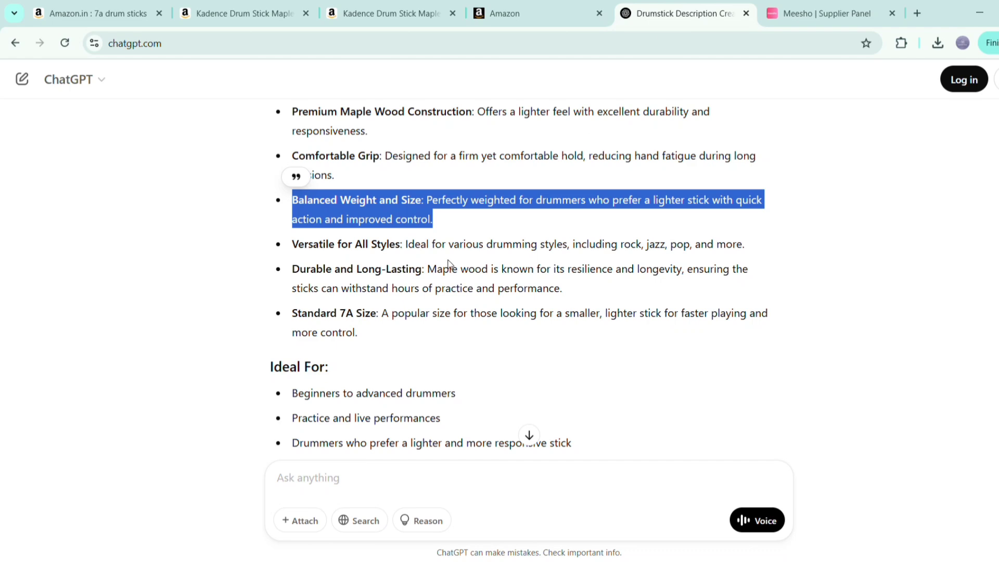
triple_click(460, 244)
key(ctrl+c)
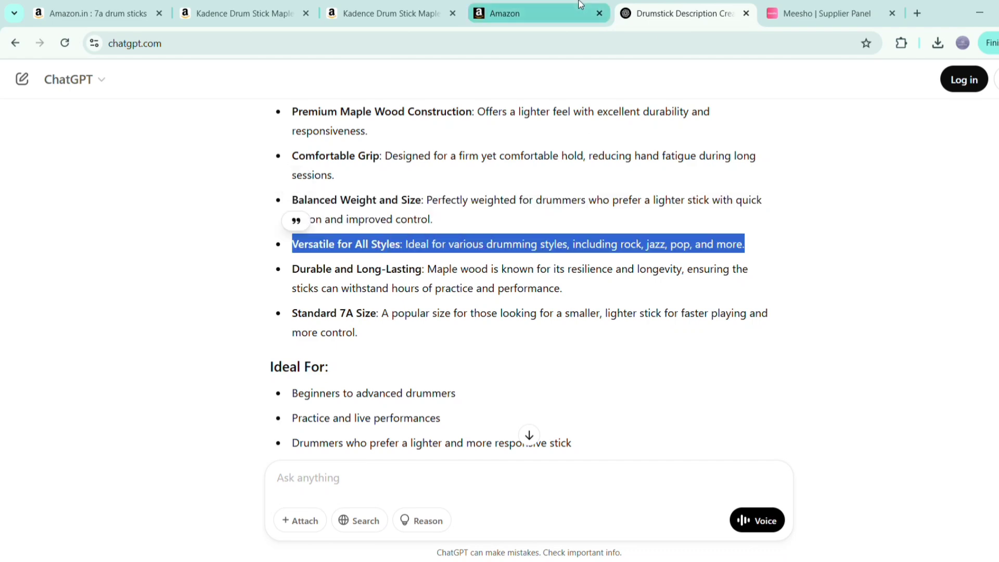
click(541, 13)
click(509, 205)
key(ctrl+v)
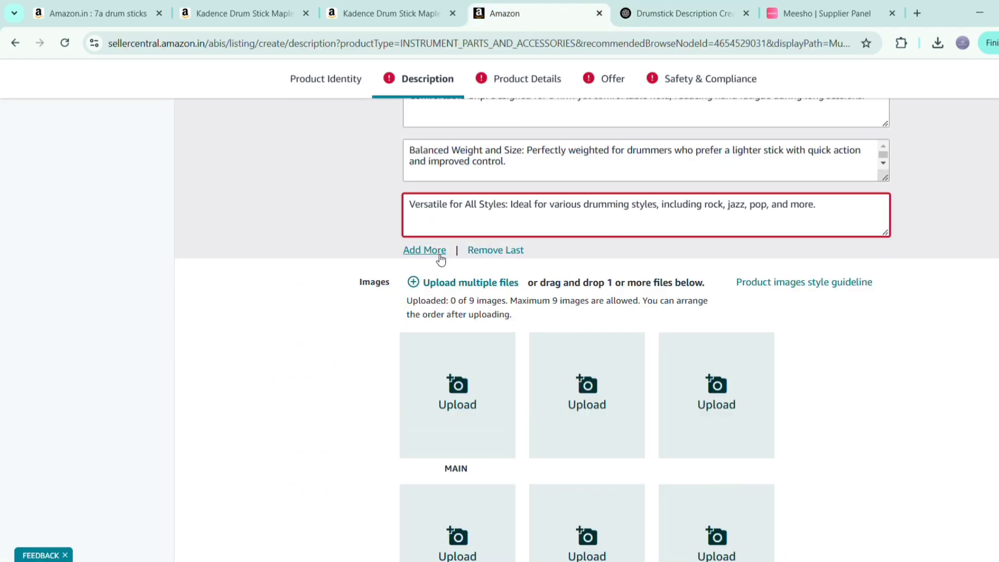
Step: Add a fifth bullet point in Seller Central and fill it with the "Durable and Long-Lasting" feature copied from ChatGPT
click(432, 251)
click(674, 6)
triple_click(489, 276)
key(ctrl+c)
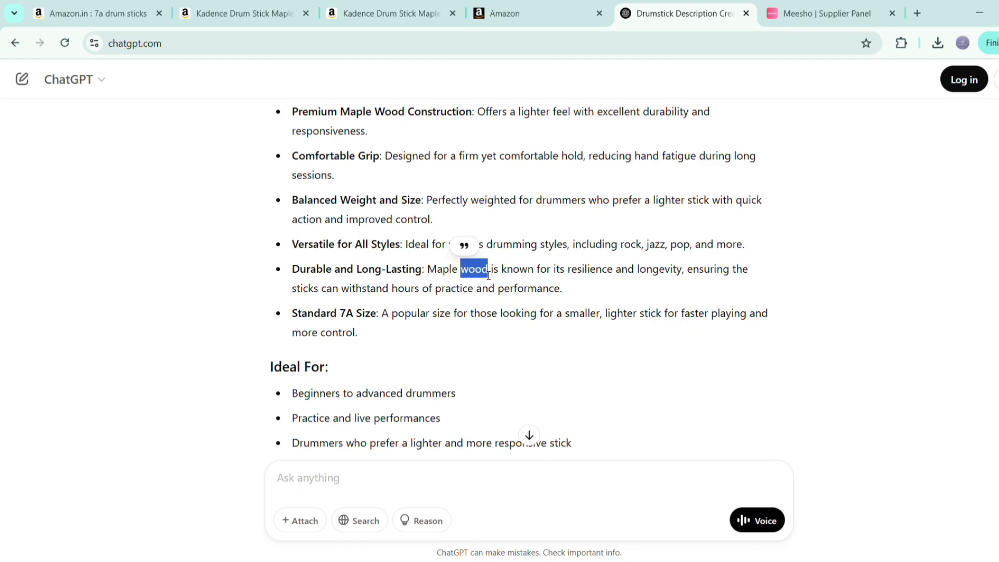
click(551, 11)
click(458, 273)
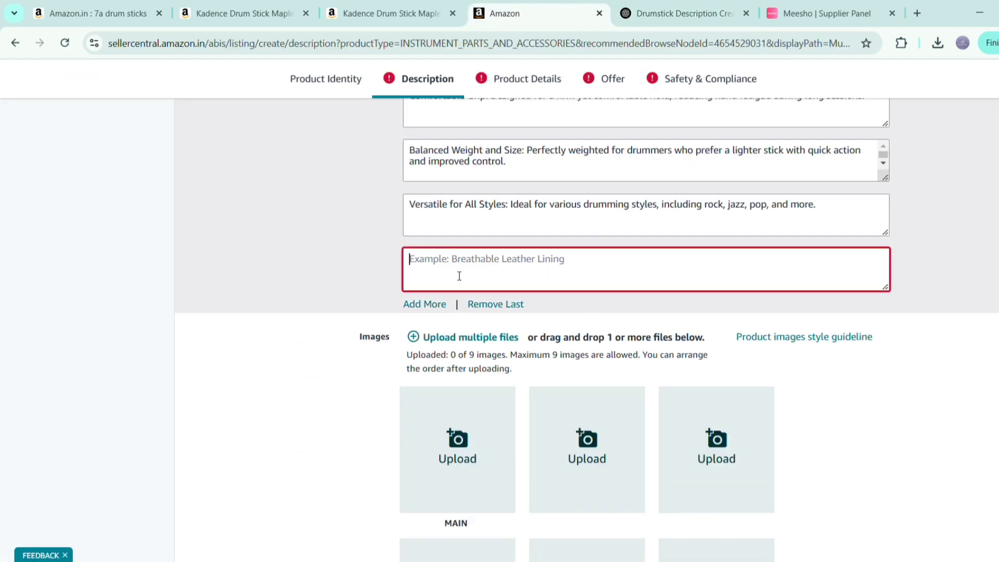
key(ctrl+v)
Step: Add a sixth bullet point in Seller Central and fill it with the "Standard 7A Size" feature copied from ChatGPT
click(430, 307)
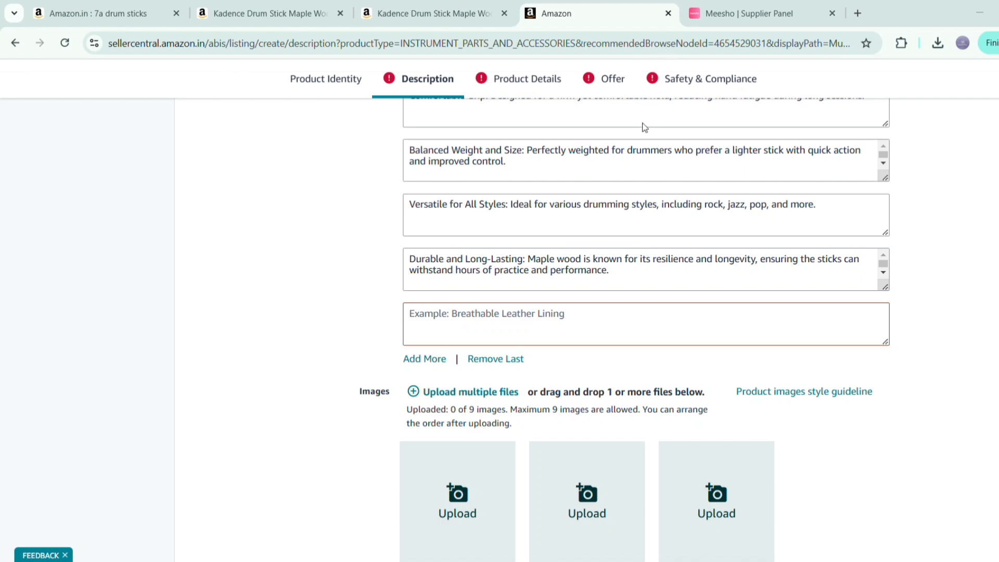
click(660, 24)
double_click(397, 321)
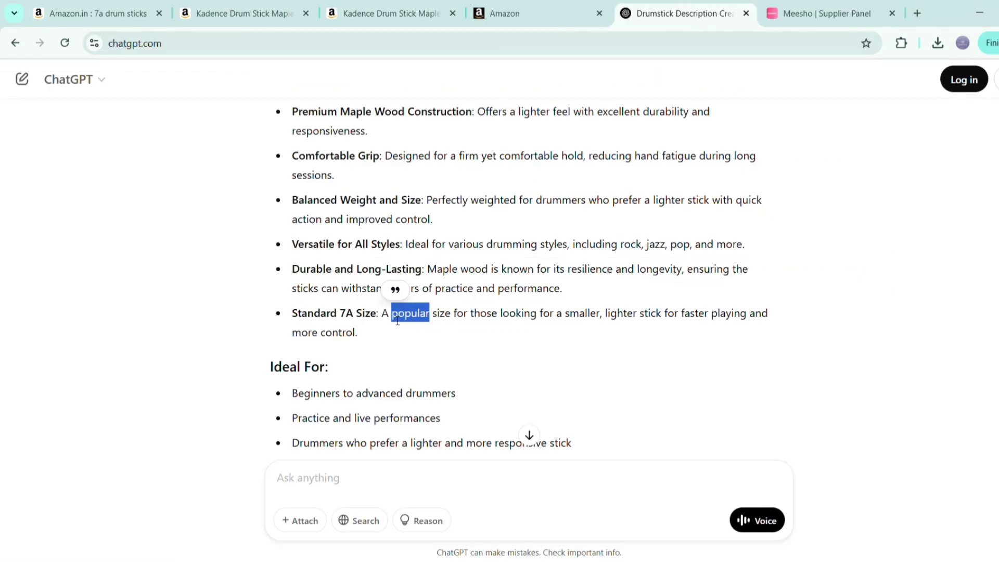
triple_click(398, 320)
key(ctrl+c)
click(520, 13)
click(476, 319)
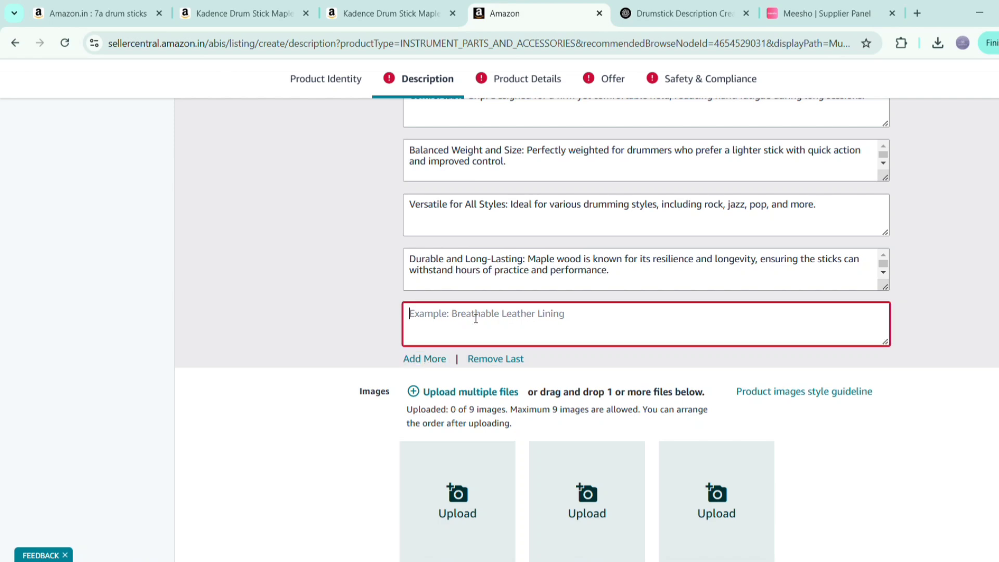
key(ctrl+v)
Step: Upload two drum stick photos to the listing's images, with the plain pair of sticks as the MAIN image
scroll(453, 404, down, 3)
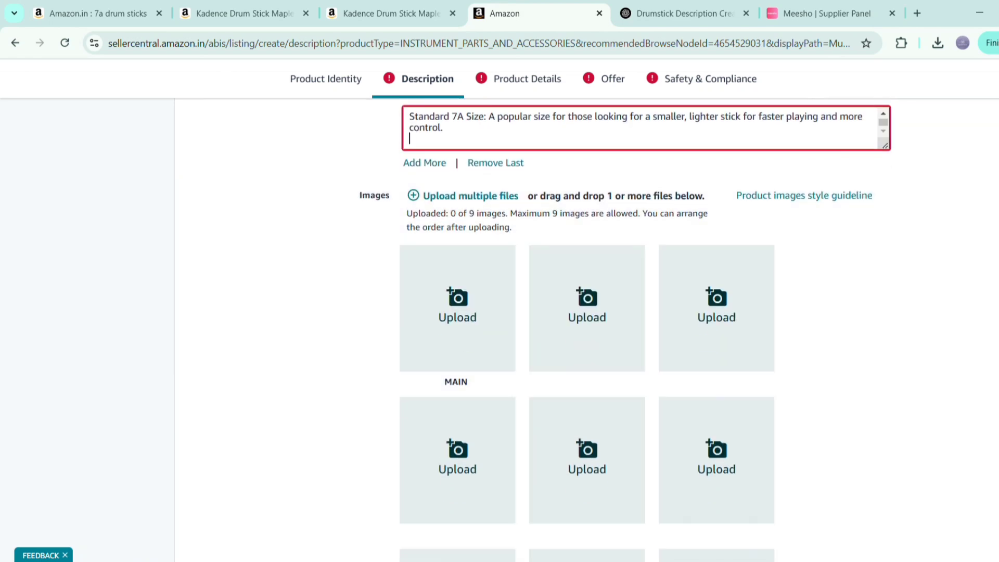
click(520, 561)
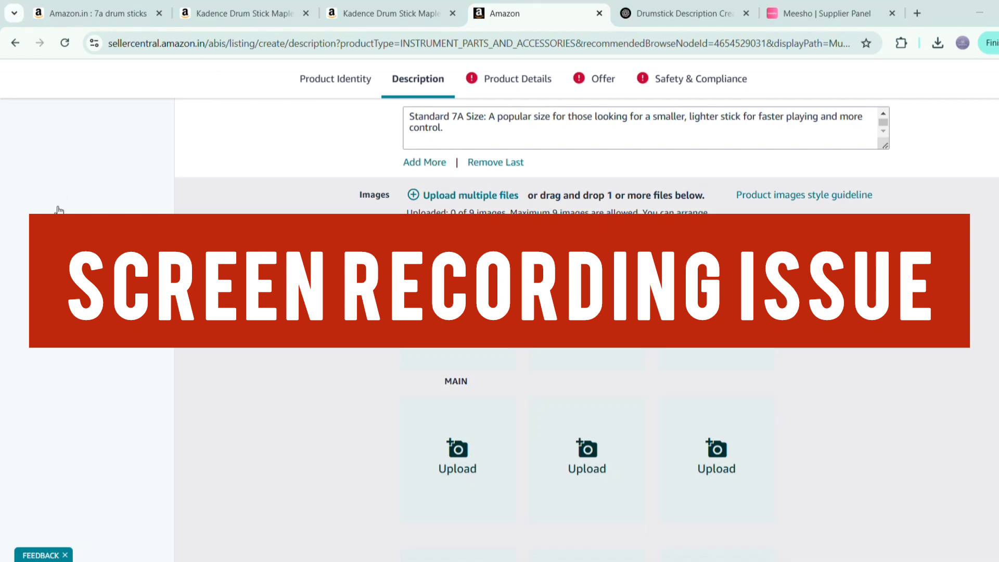
drag(59, 212, 442, 276)
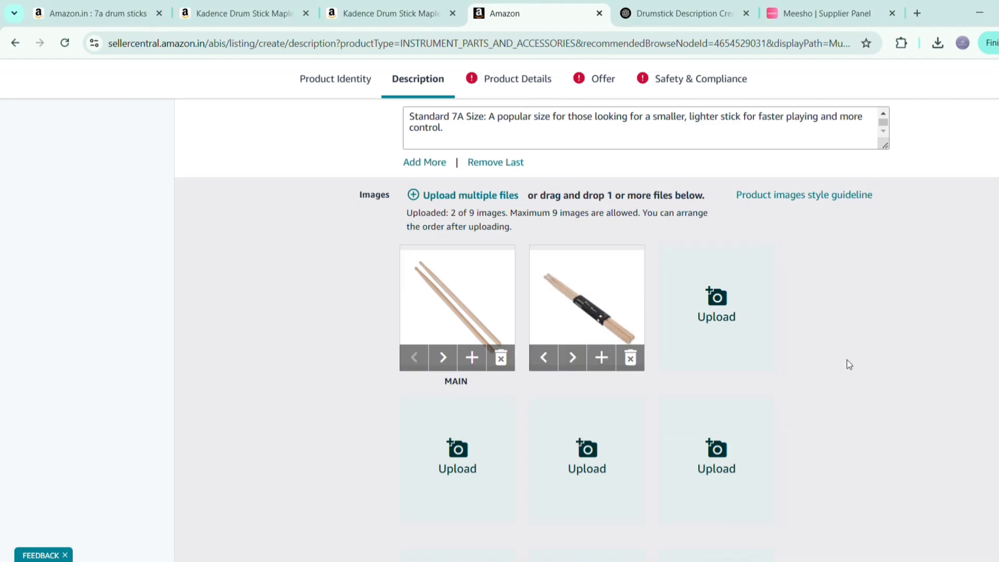
Step: Look over the completed description section and, in the product details, set the Model Number to QED-DRUMSTK7A
scroll(848, 364, down, 7)
scroll(849, 364, up, 15)
scroll(848, 364, down, 18)
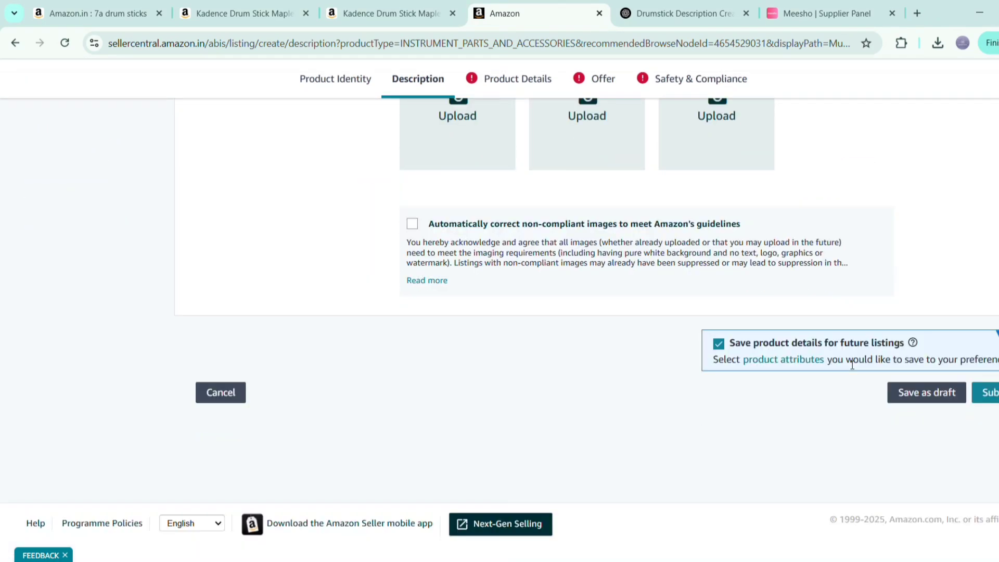
scroll(852, 364, up, 20)
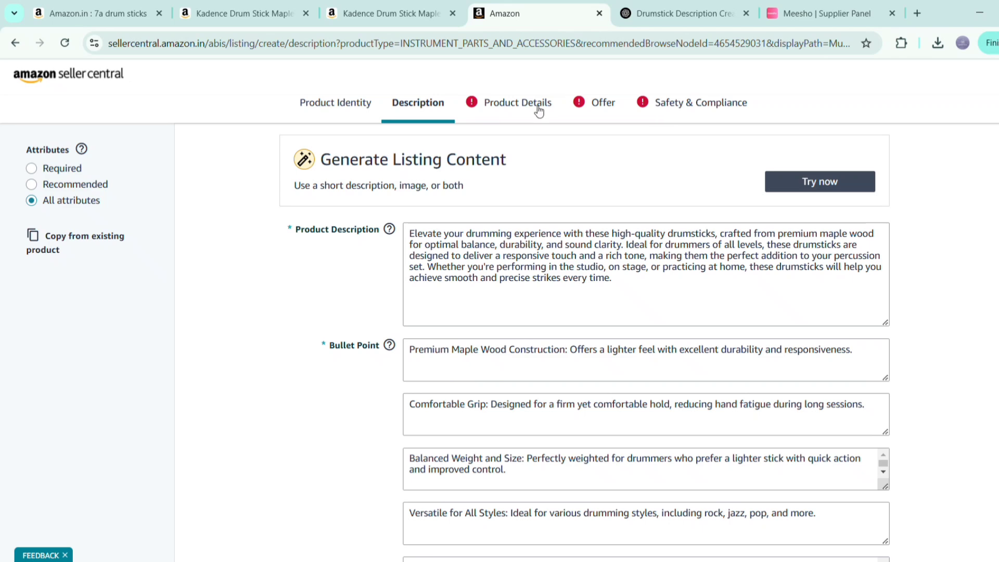
click(539, 111)
click(486, 196)
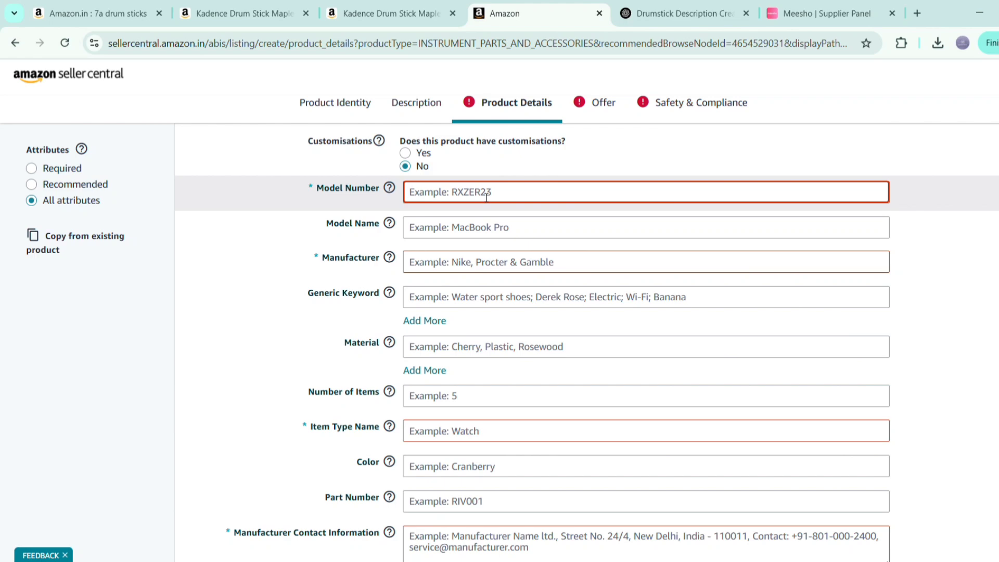
text(QED-DRUMSTK7A)
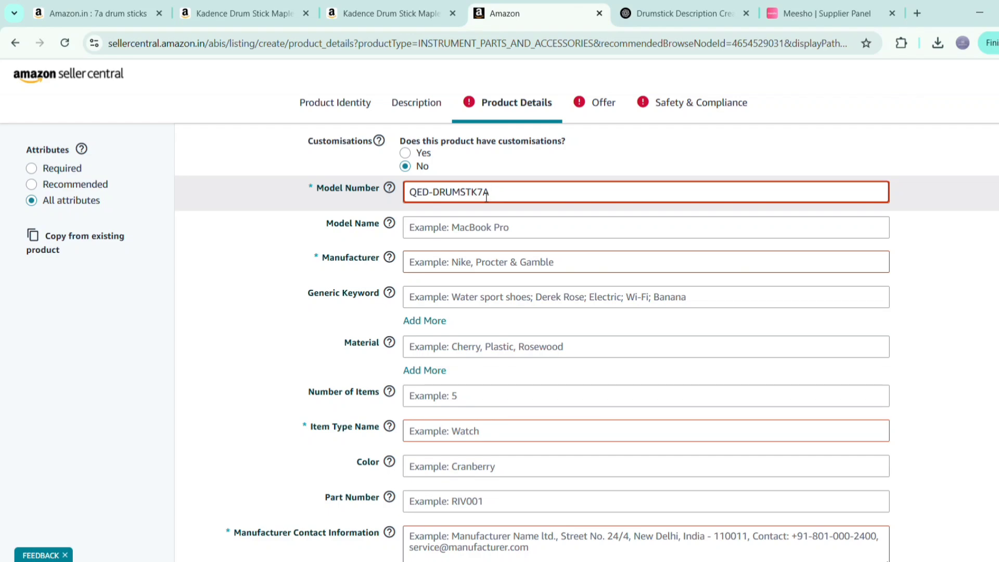
text(01)
key(BackSpace)
text(20)
key(BackSpace)
key(BackSpace)
key(BackSpace)
Step: Copy the Model Number text and set the Model Name to "7A Drum Sticks"
key(ctrl+a)
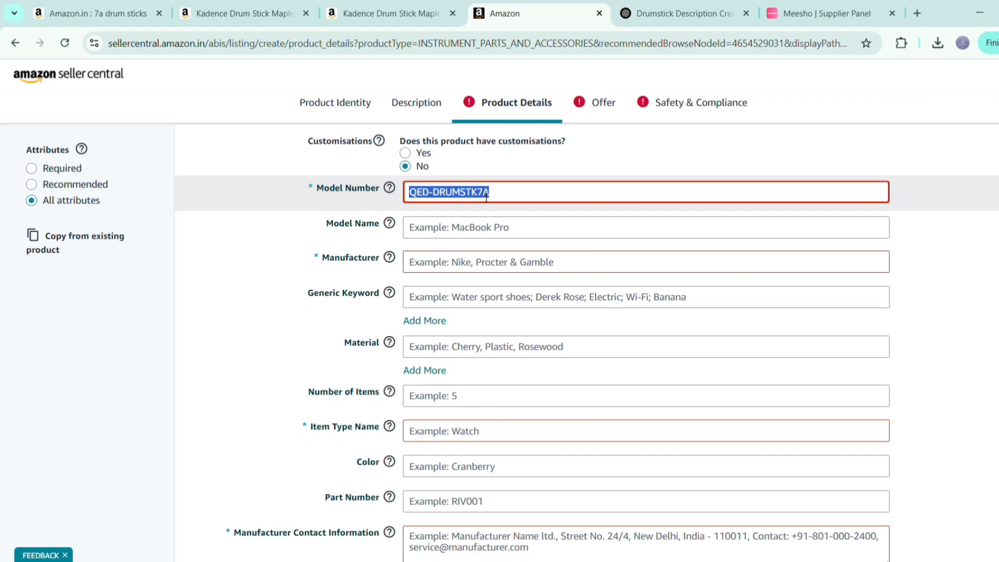
click(559, 229)
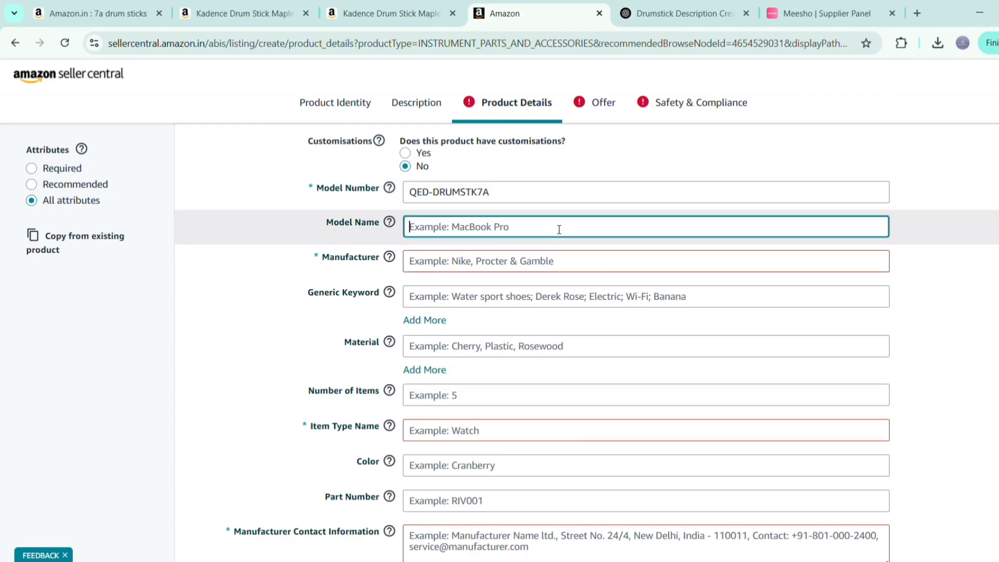
text(7A)
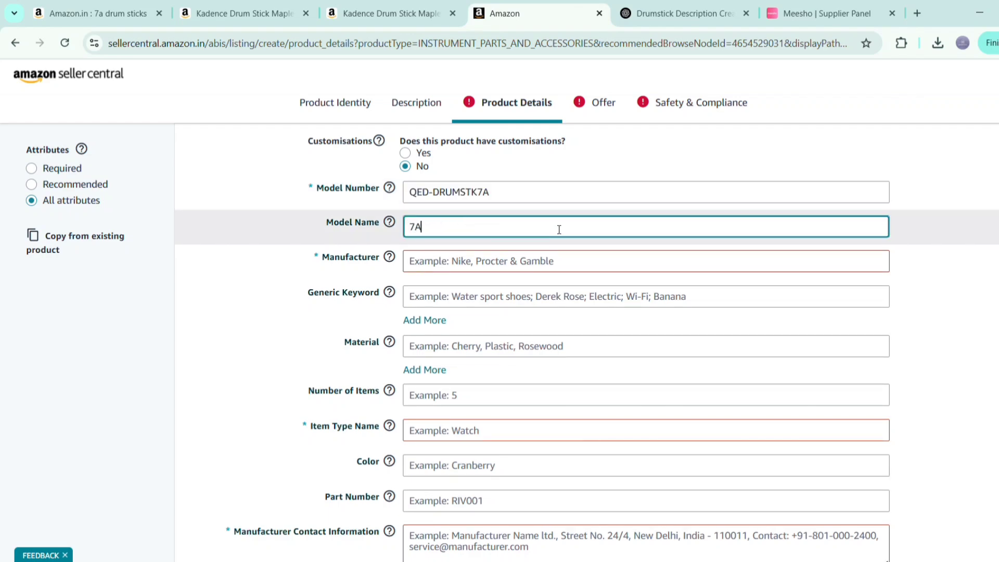
text( Drum Sticks)
Step: Set the Manufacturer in the product details to NA
scroll(559, 229, down, 2)
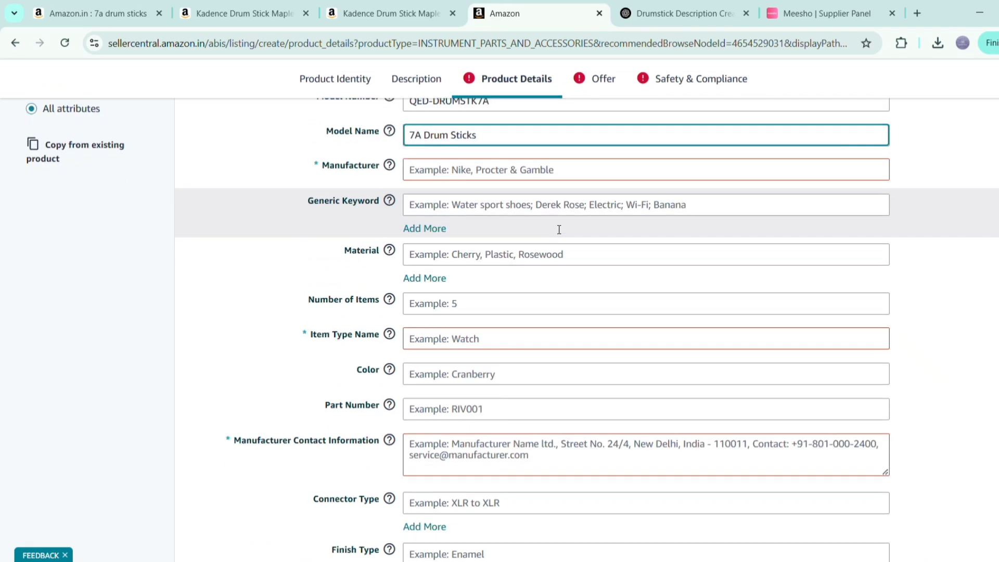
click(557, 180)
text(NA)
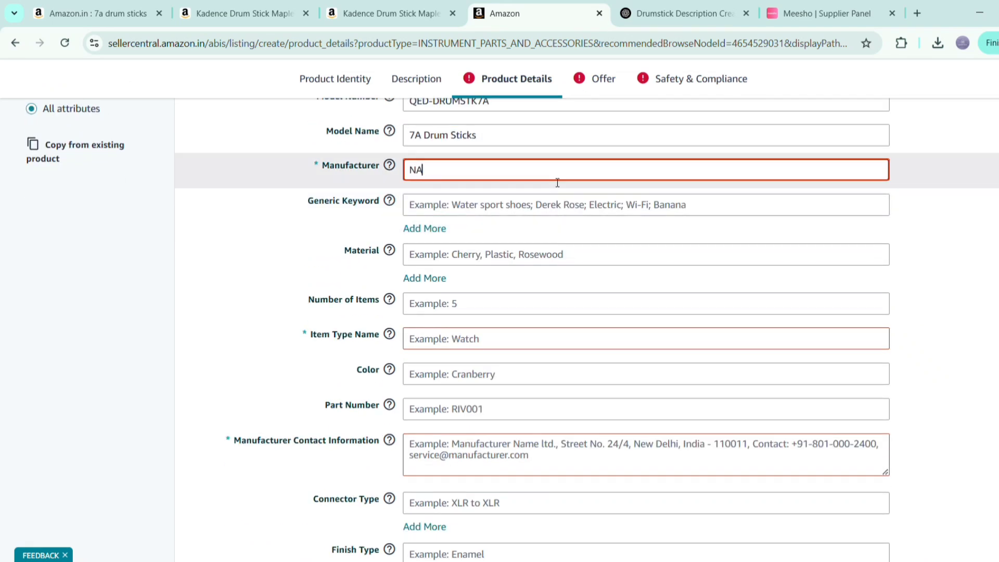
Step: Fill in the Generic Keyword with "Drum Sticks, 7A Drum Sticks,"
key(Tab)
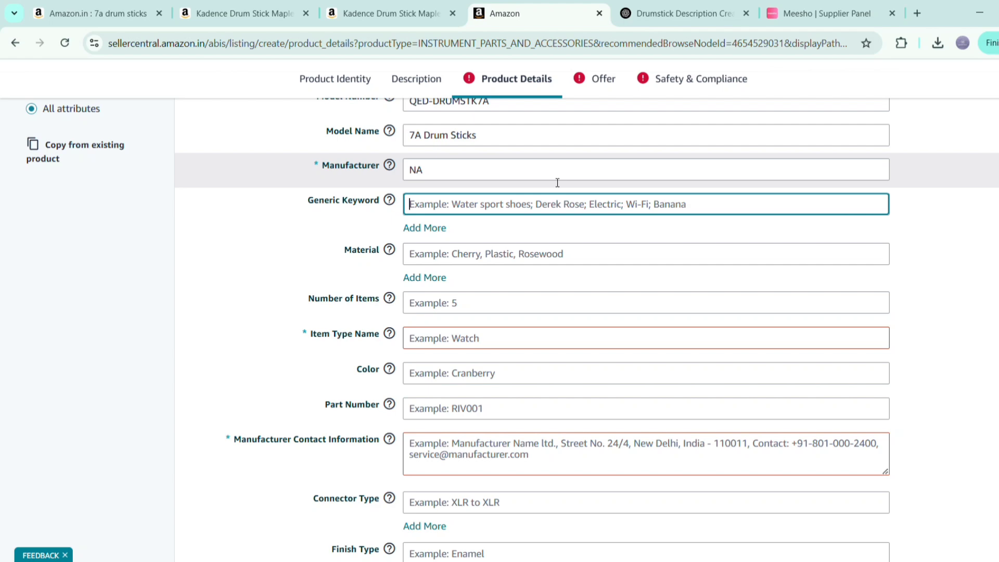
text(Drum Stoiick)
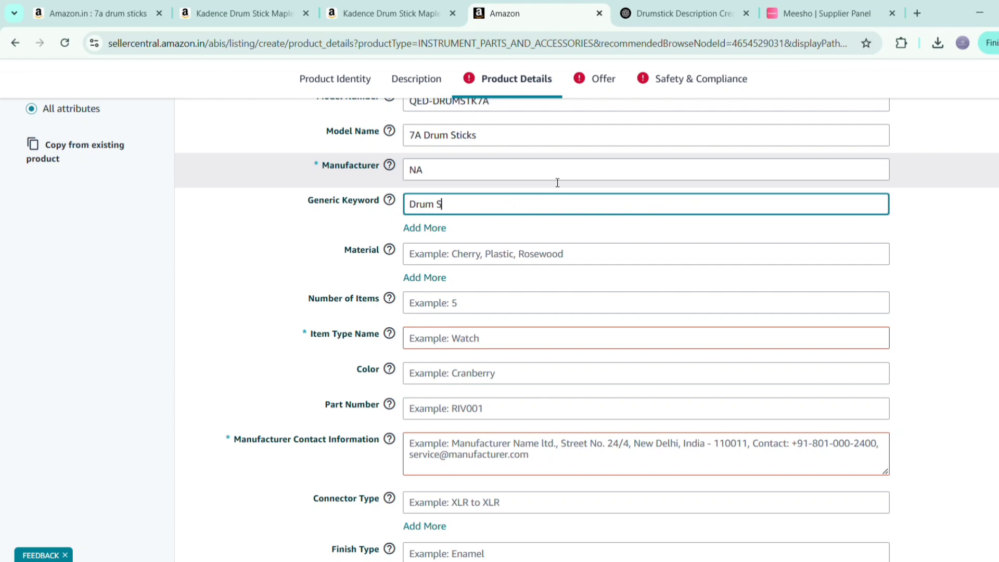
key(BackSpace)
key(BackSpace)
key(BackSpace)
key(BackSpace)
key(BackSpace)
text(icks, 7A Drum St)
text(icks)
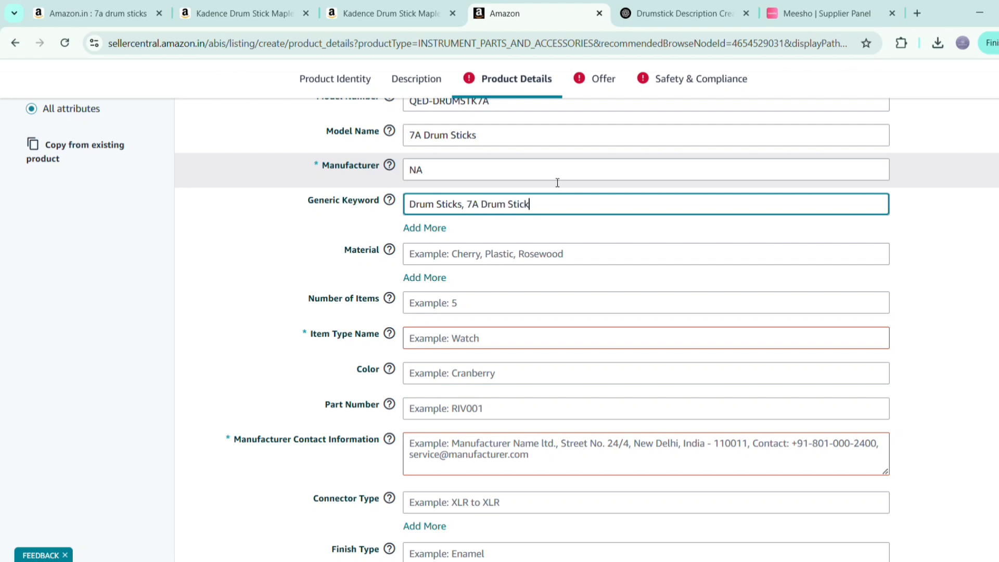
text(,)
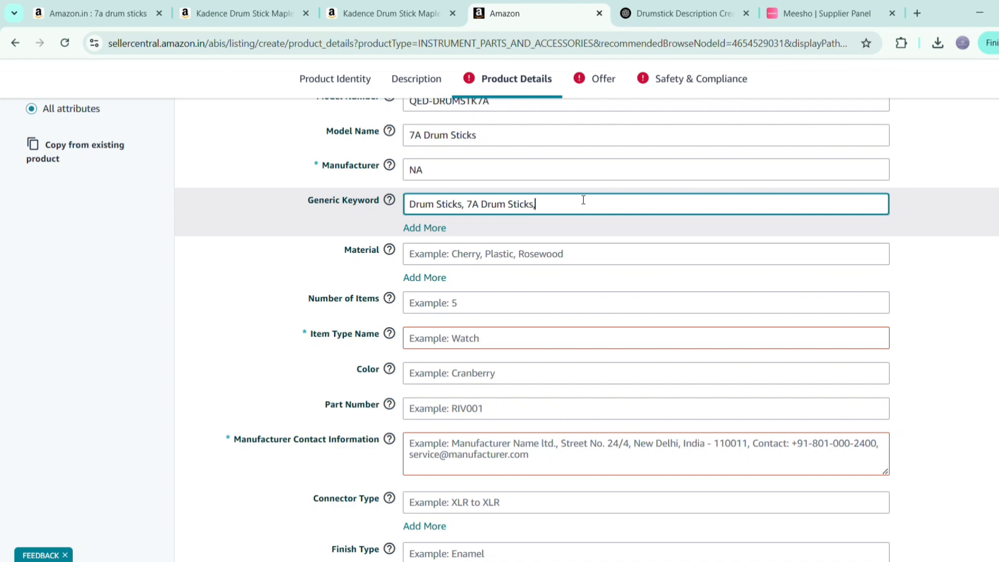
Step: Set the Material to the suggested option Maple Wood and the Number of Items to 1
click(561, 254)
text(Wood)
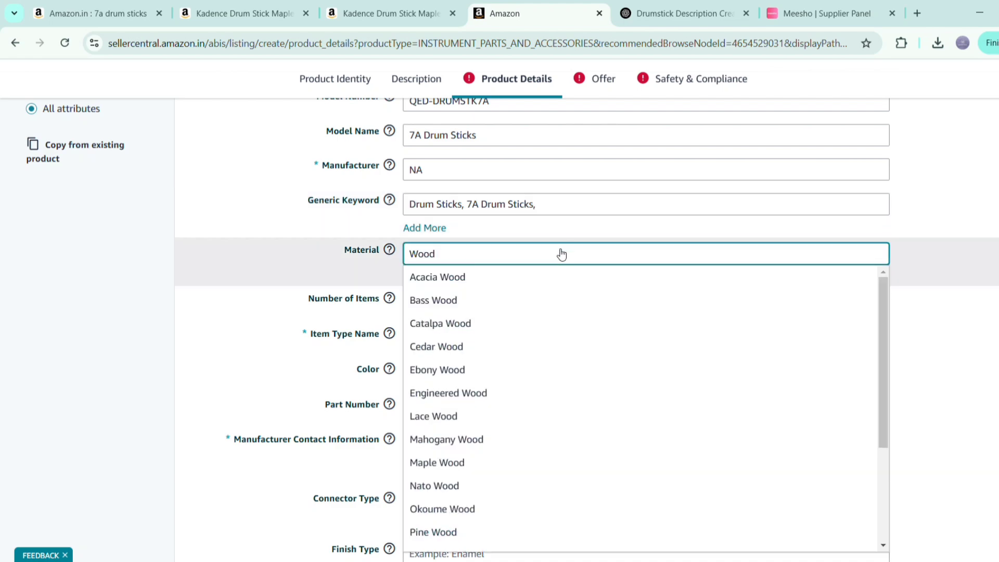
click(465, 469)
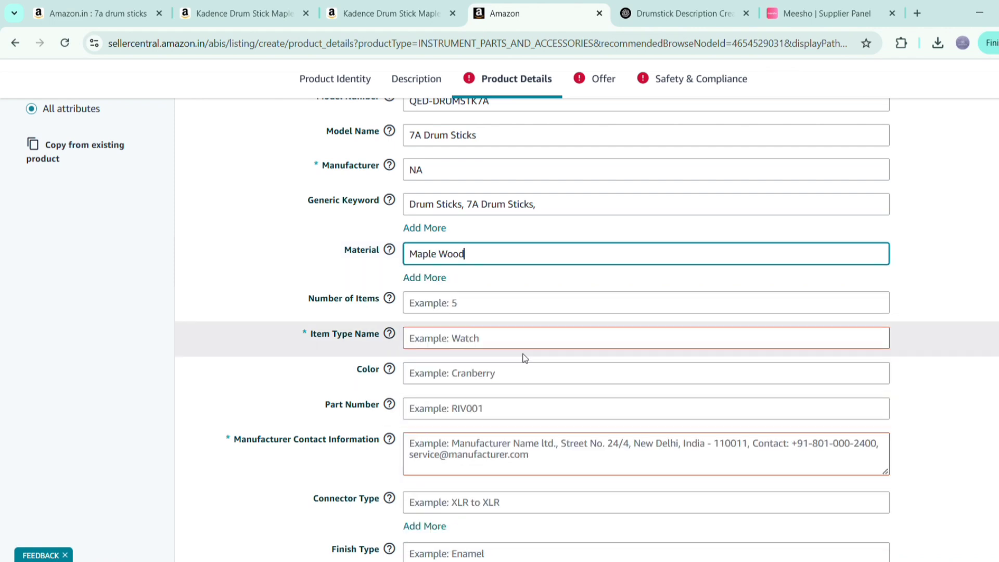
click(532, 312)
text(1)
Step: Set the Item Type Name to "Drum Sticks"
scroll(527, 307, down, 1)
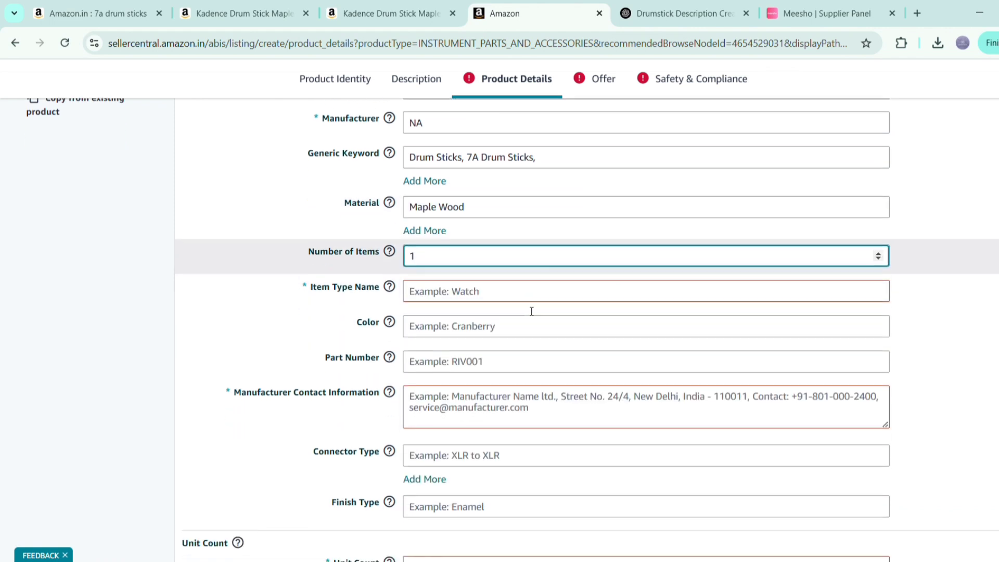
click(506, 291)
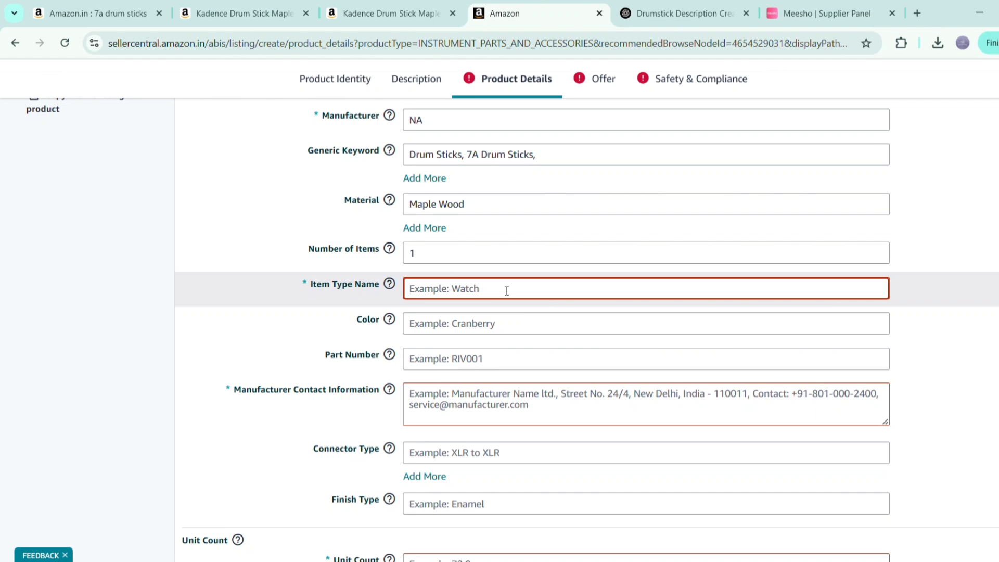
text(Drum Sticks)
Step: Set the Part Number to QED-DRUMSTK7A, the same as the model number, and the Color to Wood
scroll(506, 290, up, 1)
scroll(520, 237, down, 3)
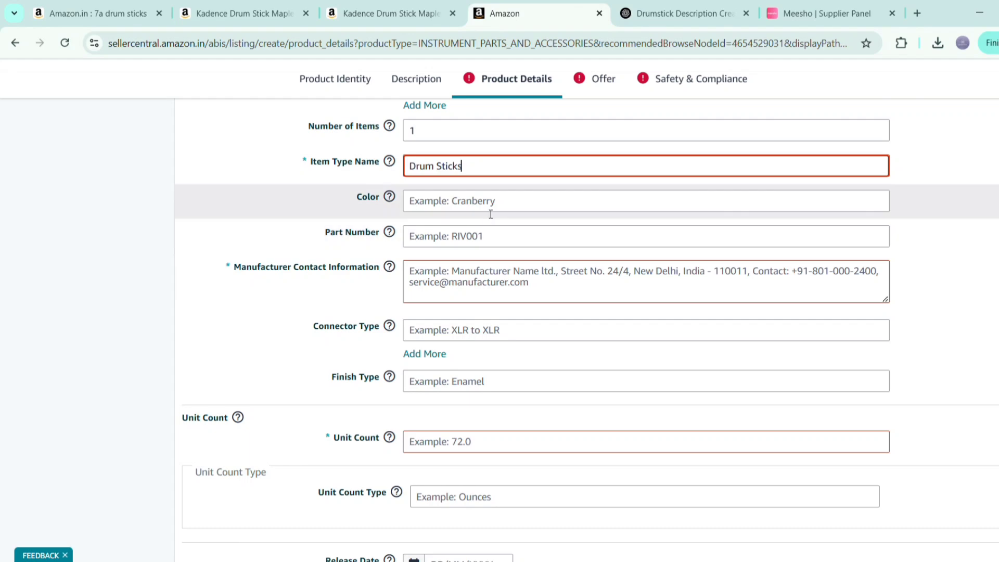
click(488, 237)
text(QED-DRUMSTK7A)
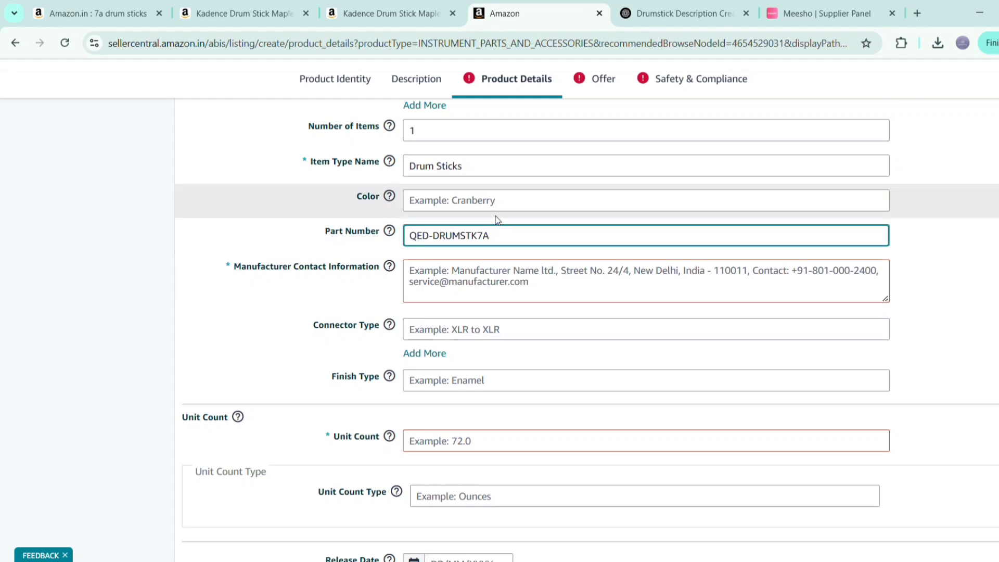
click(512, 210)
text(Wood)
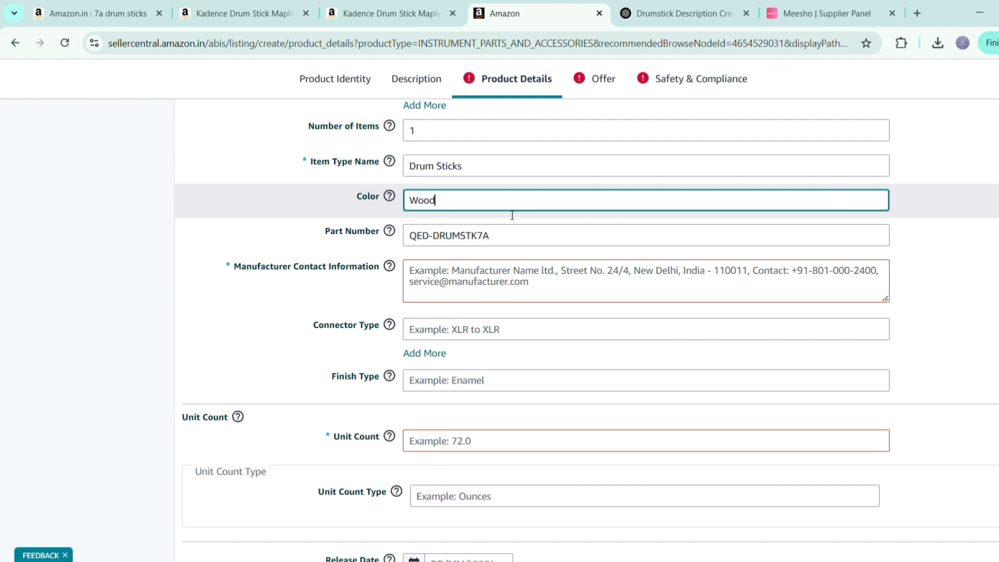
Step: Set the Manufacturer Contact Information to NA
click(494, 282)
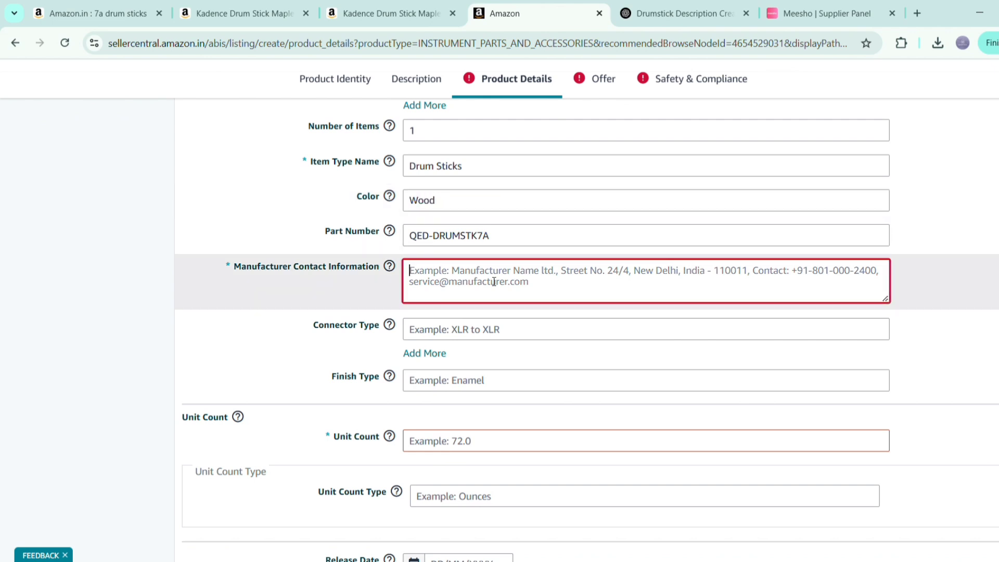
text(NA)
scroll(494, 281, down, 1)
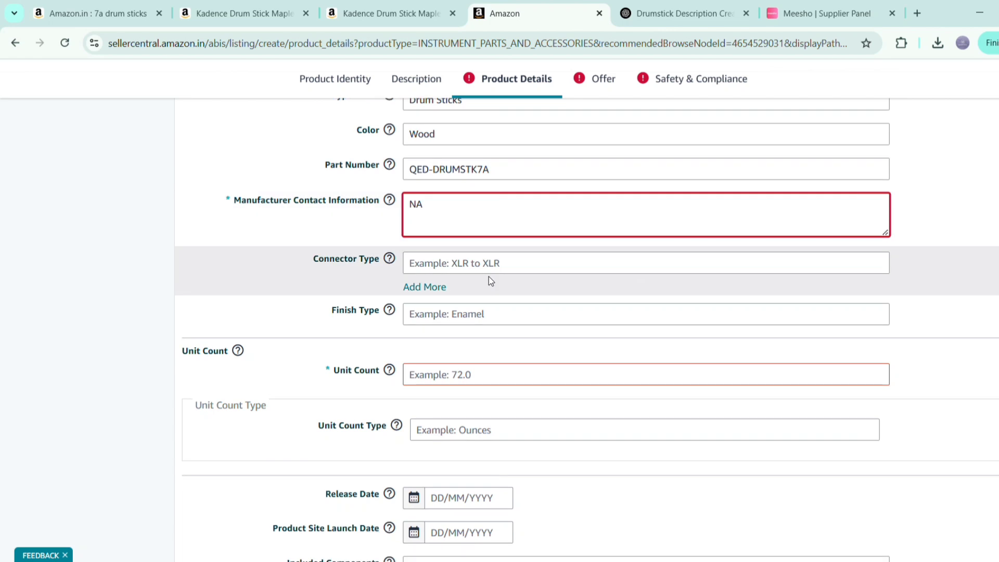
click(489, 275)
Step: Set the Unit Count to 1 and choose Count as the Unit Count Type
scroll(545, 267, down, 2)
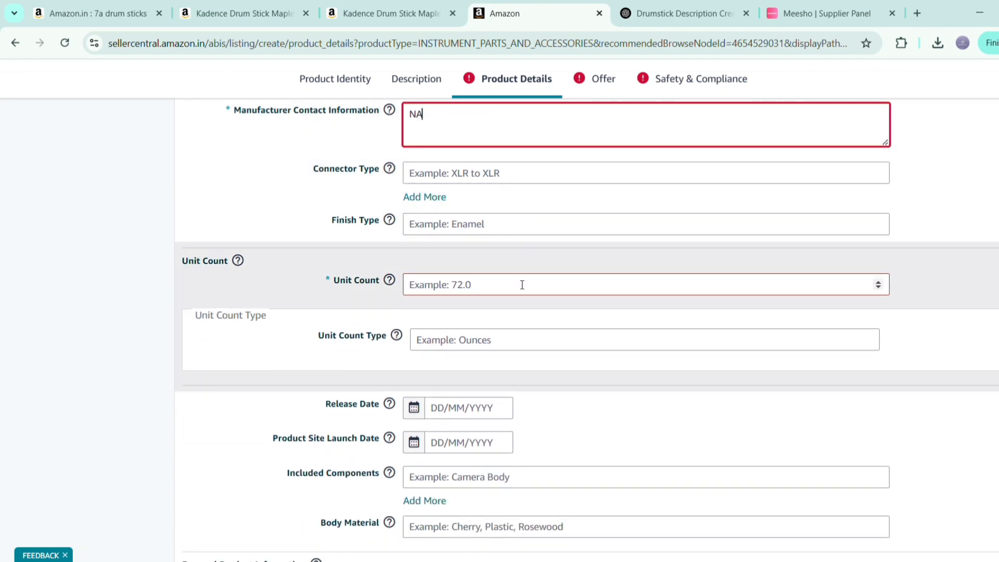
click(522, 286)
text(1)
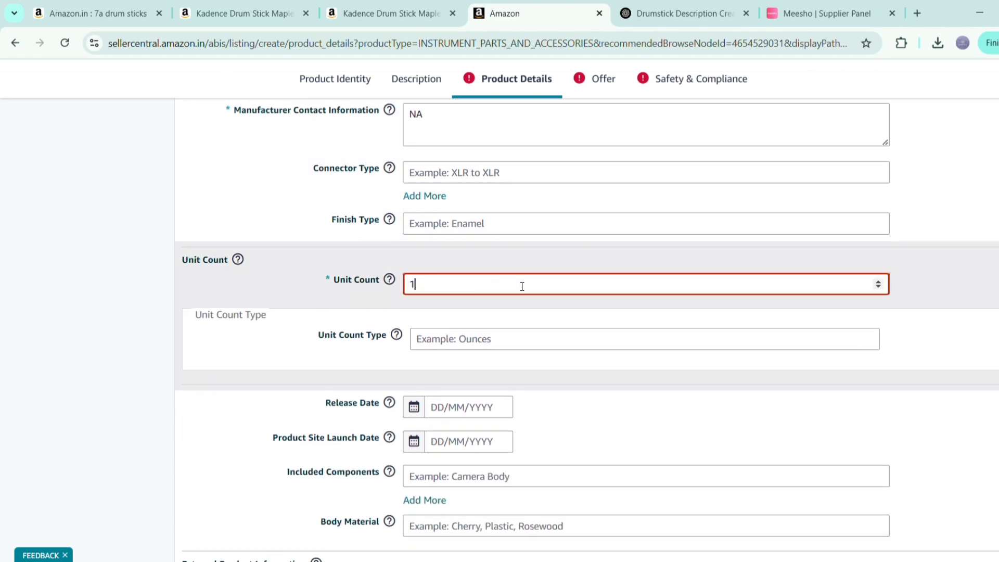
click(521, 339)
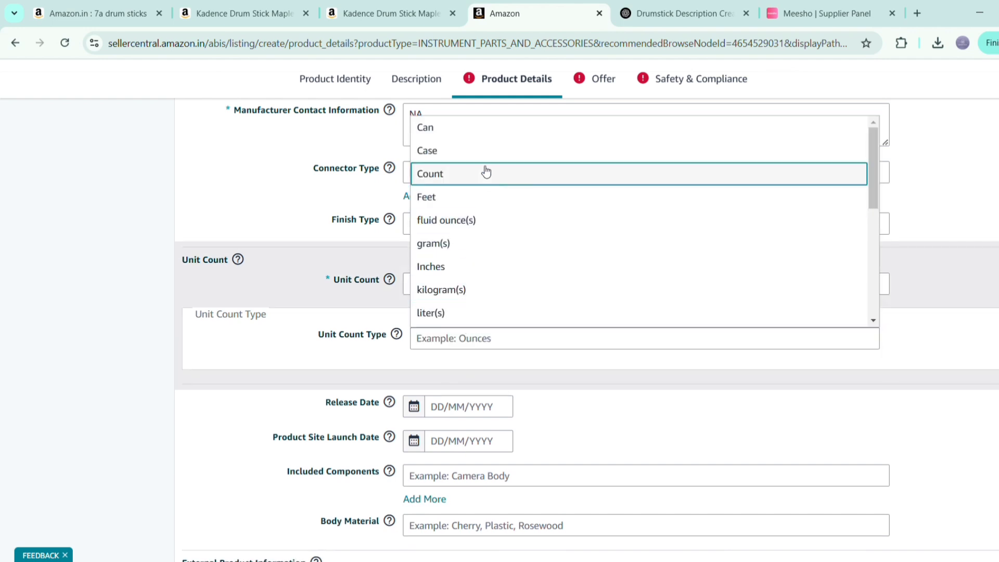
click(486, 171)
Step: Choose HSN Code as the External Product Information Entity
scroll(539, 335, down, 3)
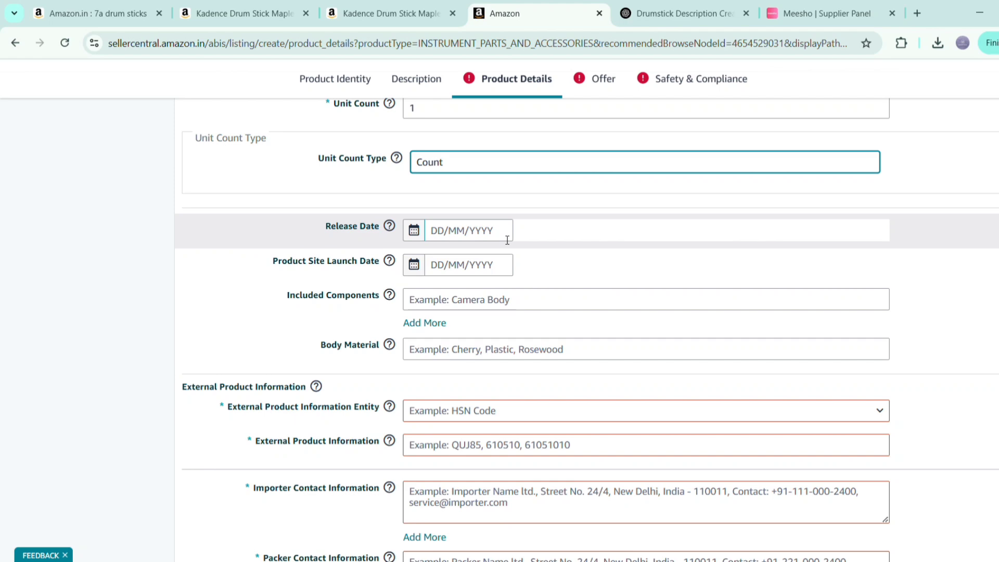
scroll(496, 285, down, 2)
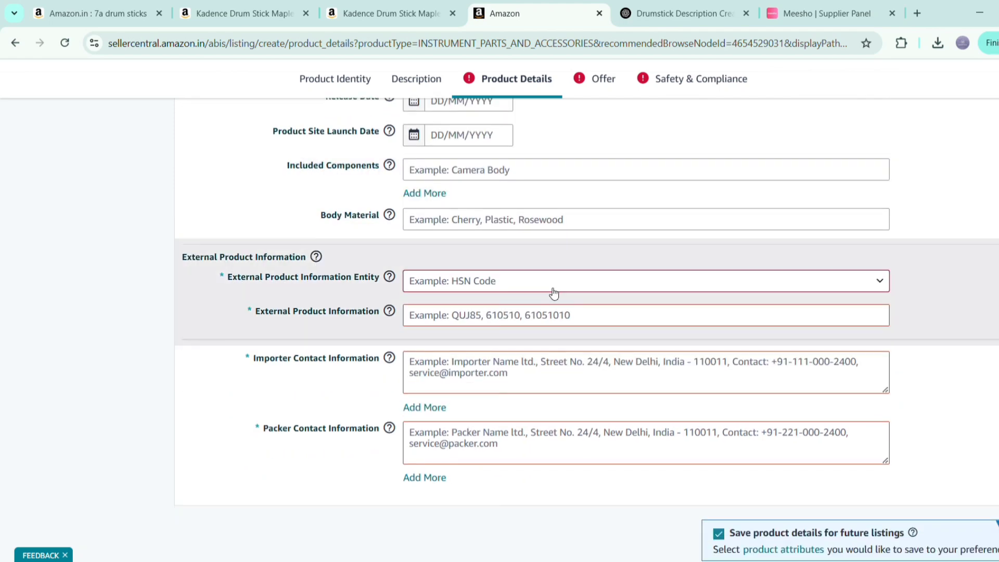
click(554, 291)
click(491, 328)
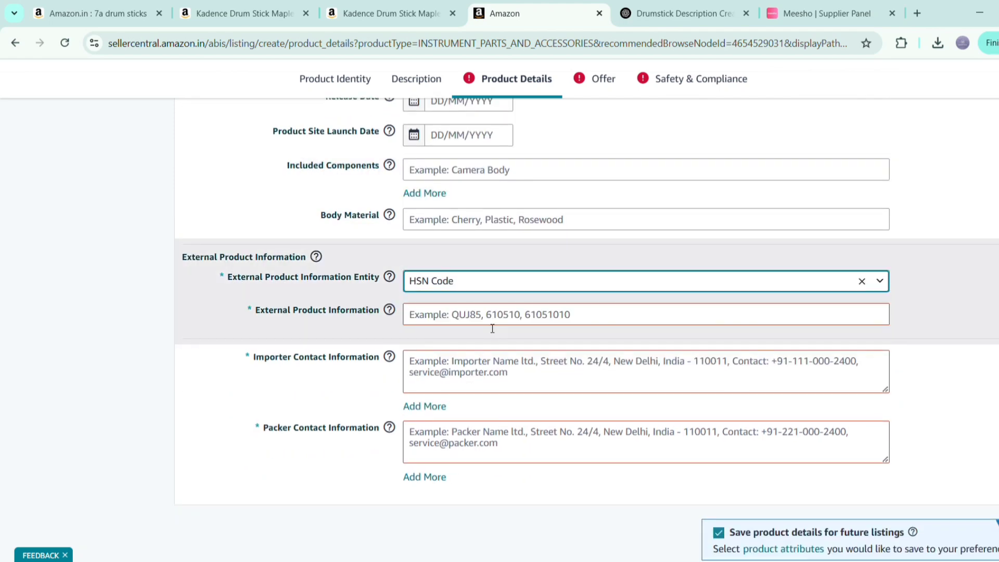
Step: Search Google in a new browser tab for "HSN code for Drum Sticks" and follow the suggested "HSN code for Drumstick" query
click(917, 13)
text(HS)
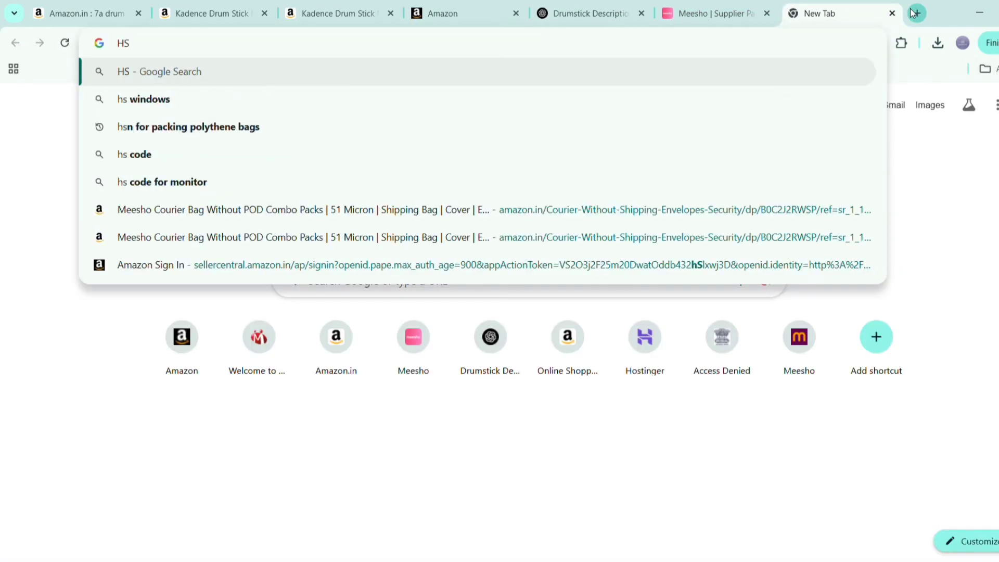
text(N copr)
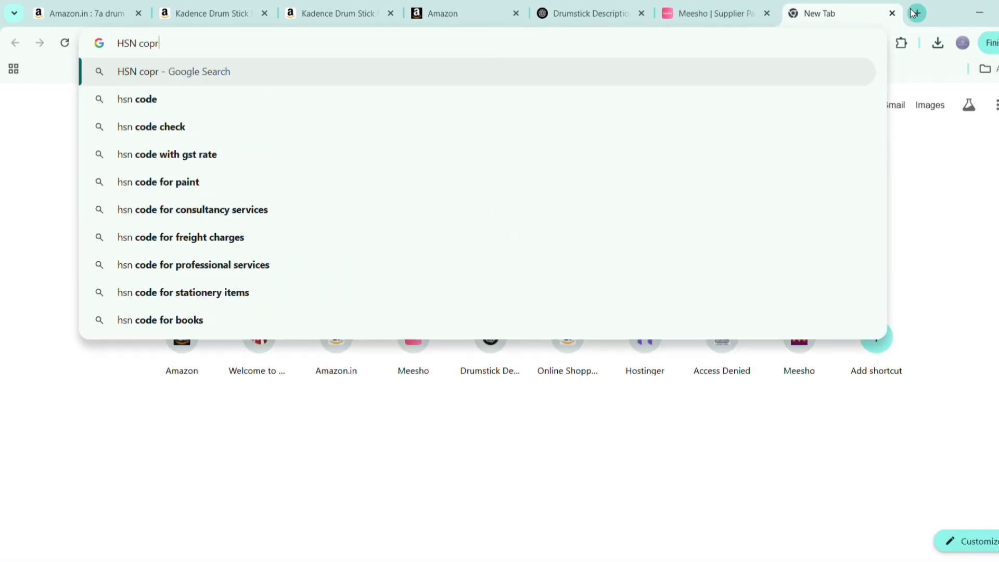
key(BackSpace)
key(BackSpace)
text(d)
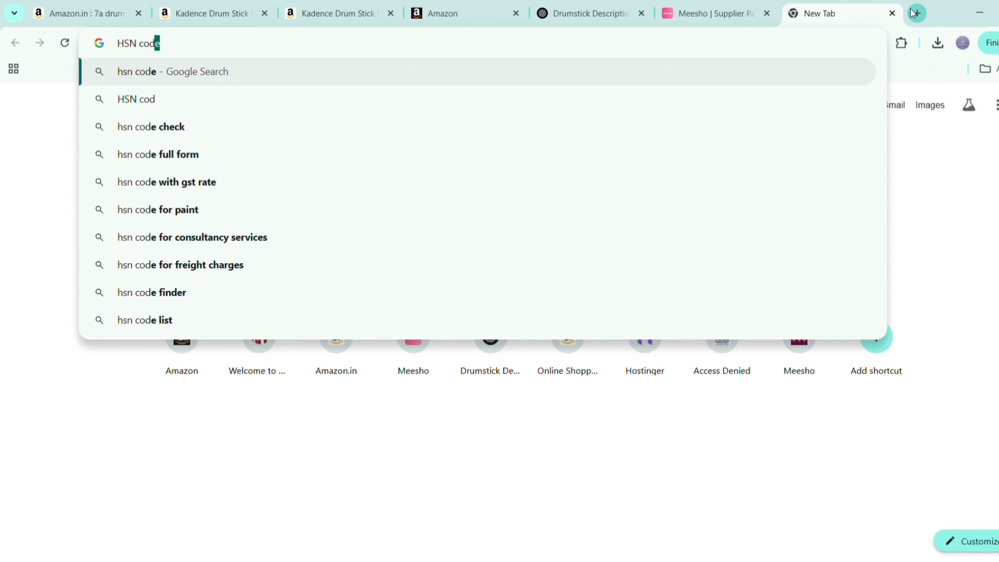
text(e for Drum St)
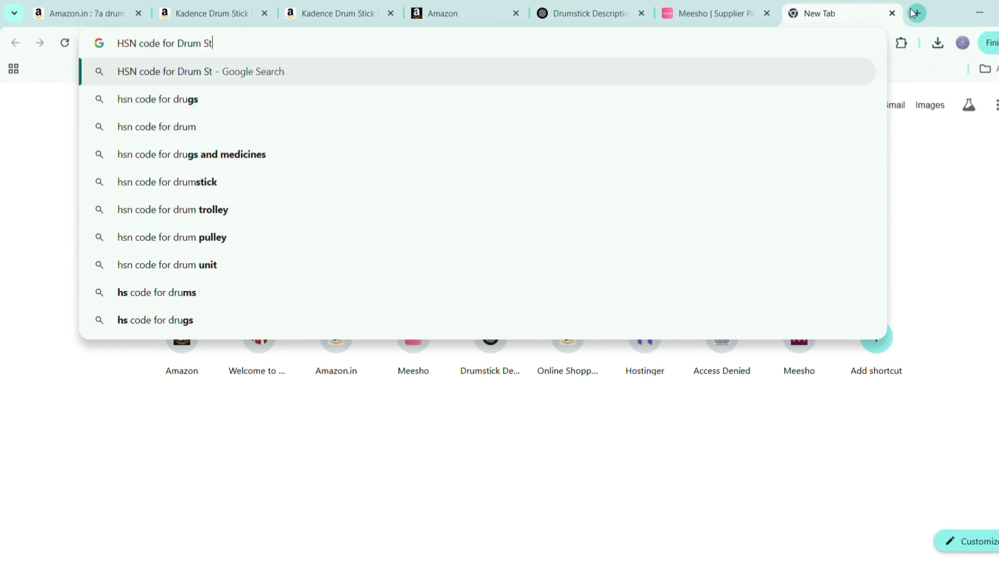
text(icks)
key(Return)
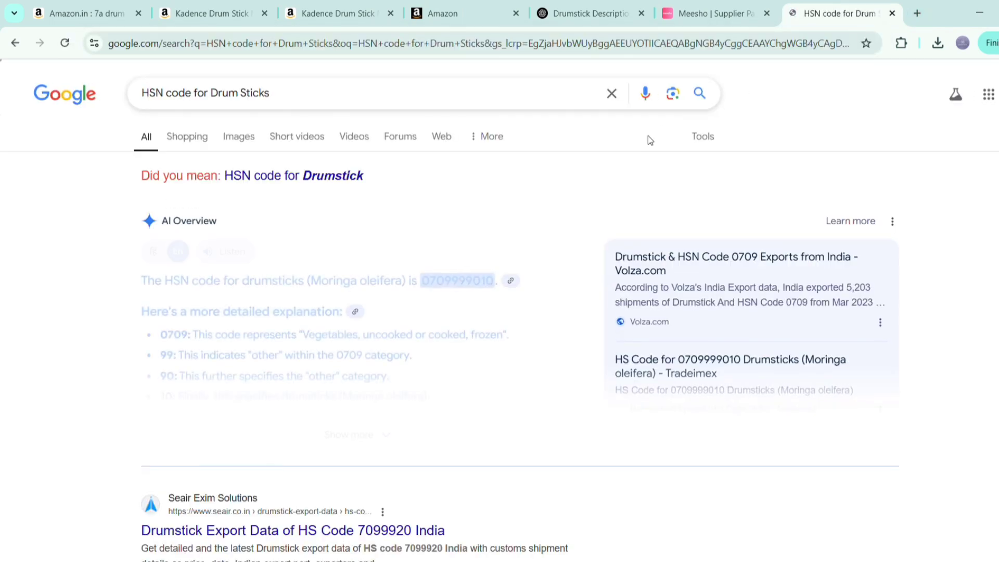
click(323, 177)
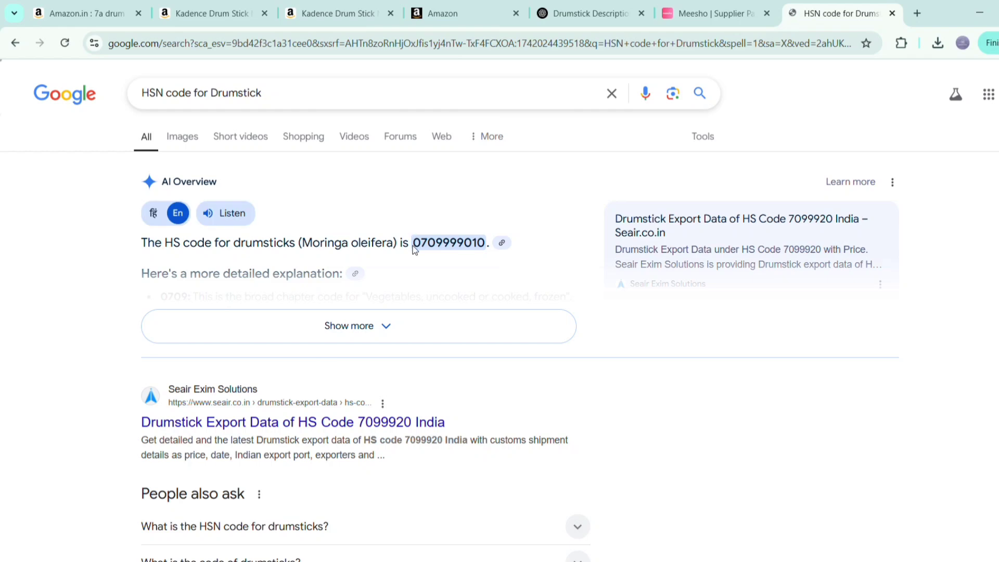
Step: Copy the leading digits 0709 of the HS code from Google into the External Product Information in Seller Central
drag(415, 250, 448, 252)
key(ctrl+c)
click(333, 13)
click(447, 12)
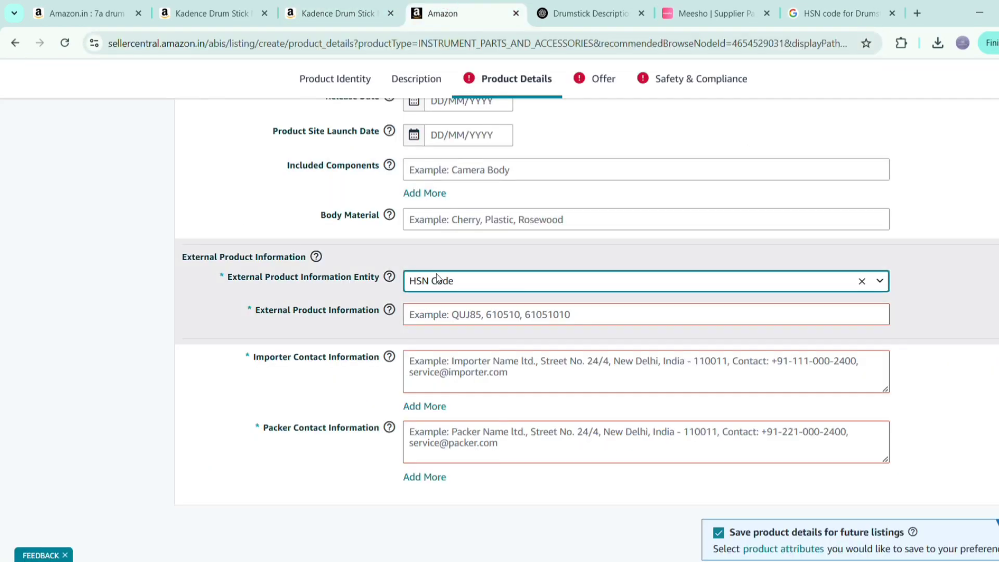
click(447, 314)
key(ctrl+v)
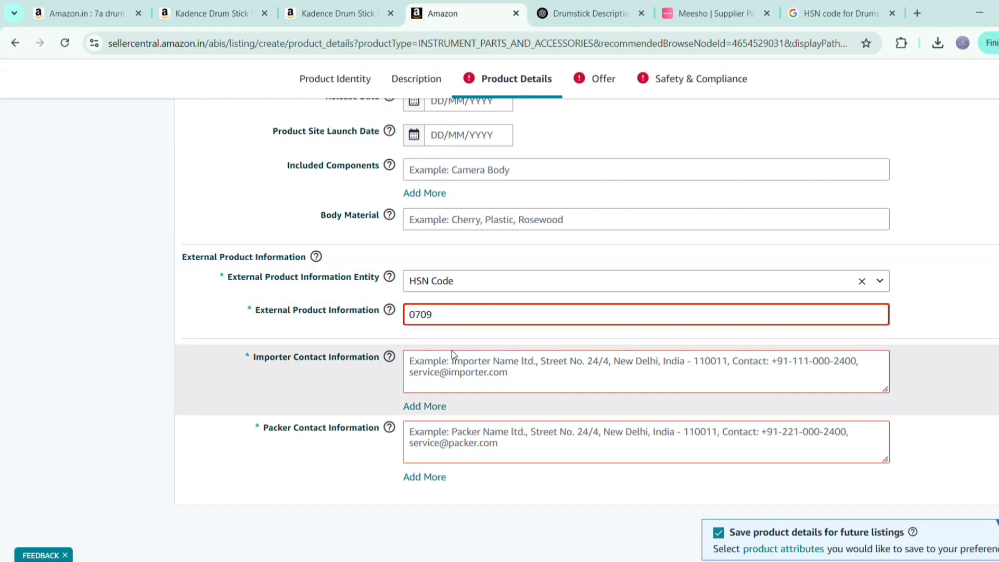
Step: Set both the Importer and the Packer Contact Information to NA, and open the Offer section of the listing
click(458, 374)
text(NA)
key(Tab)
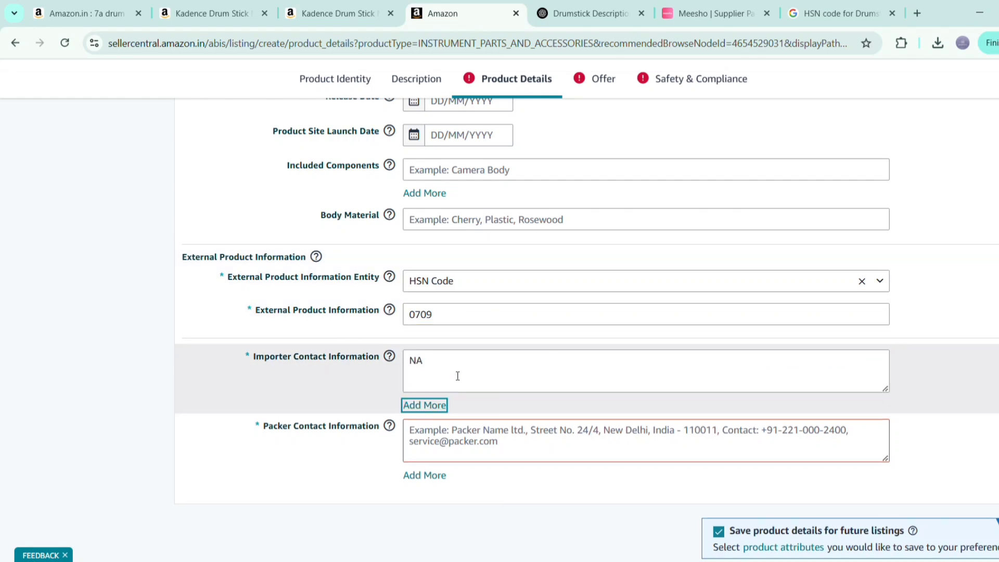
click(453, 434)
text(NA)
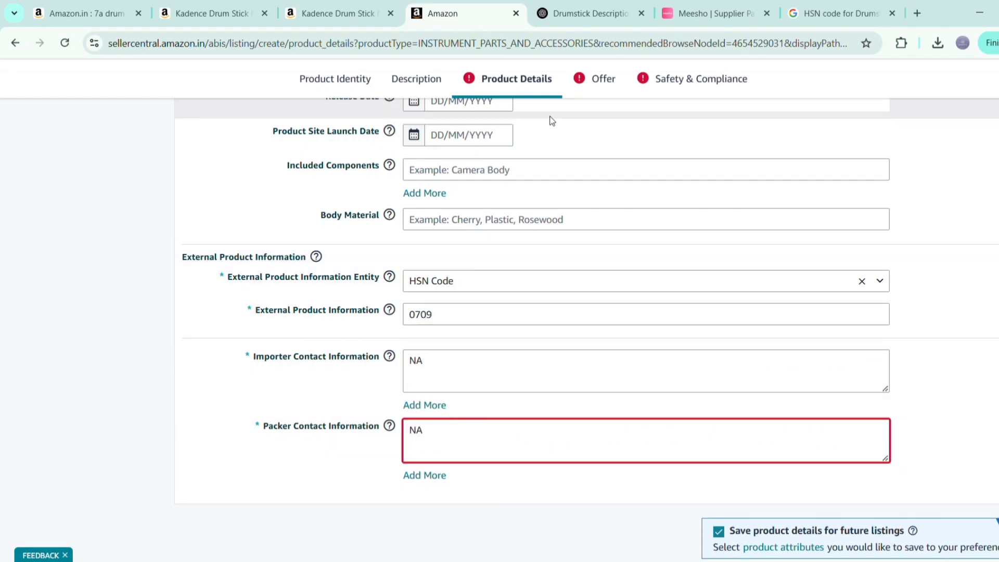
click(602, 89)
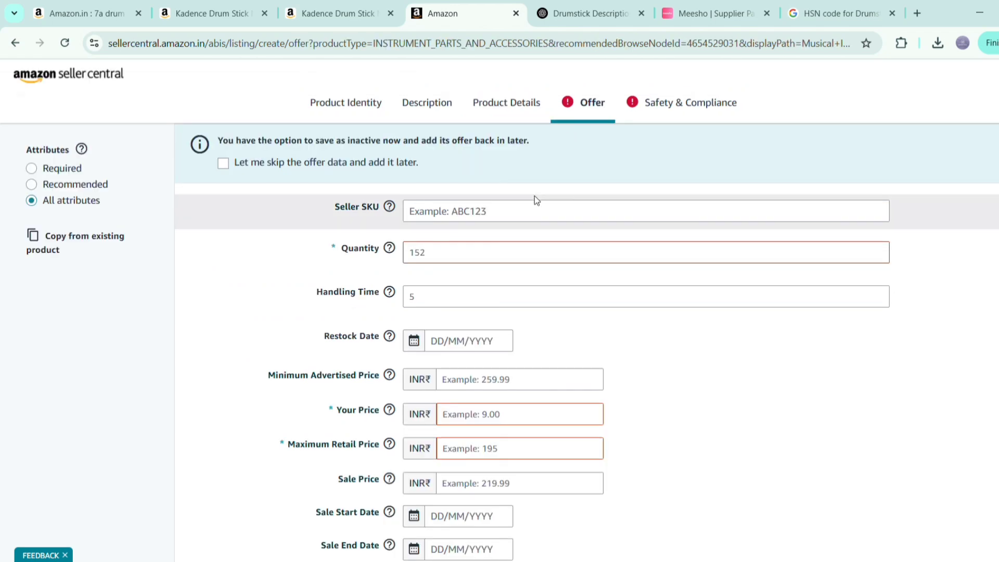
Step: Enter QED-DRUMSTK7A as the Seller SKU and set the Quantity to 4
click(533, 210)
text(0709)
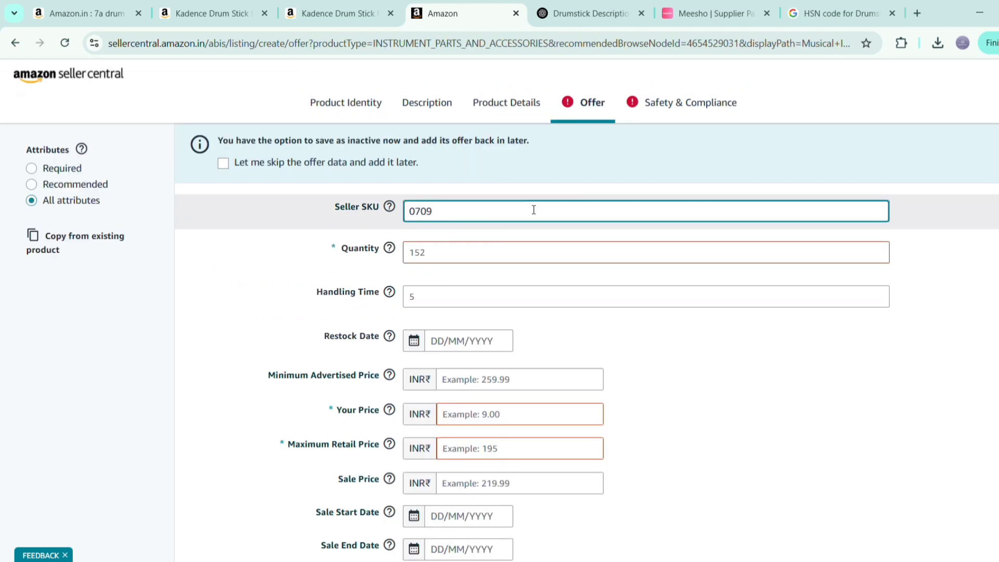
key(ctrl+a)
text(QED-DRUMSTK7A)
click(496, 264)
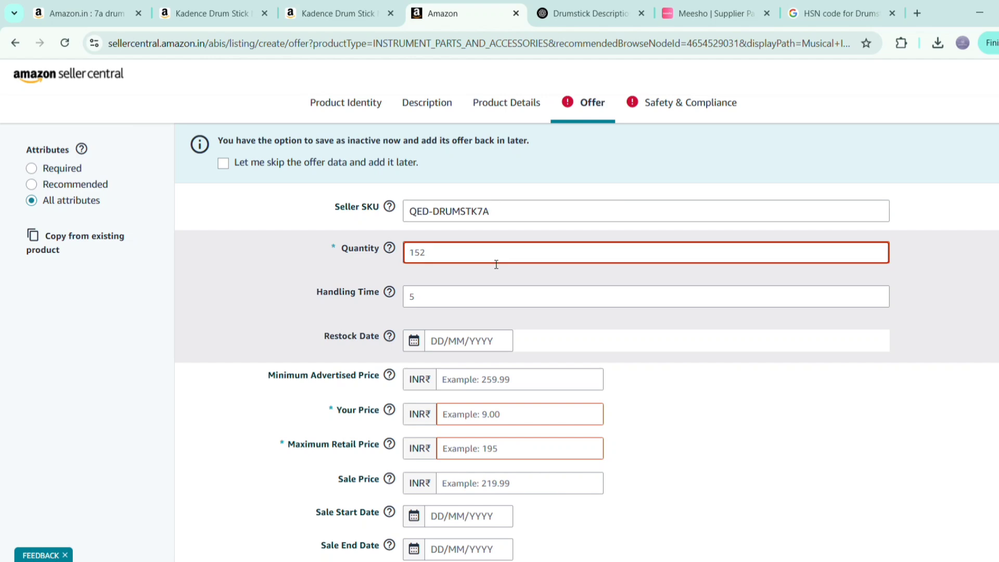
text(4)
Step: Set Your Price to 699 and the Maximum Retail Price to 1290 rupees
scroll(486, 308, down, 3)
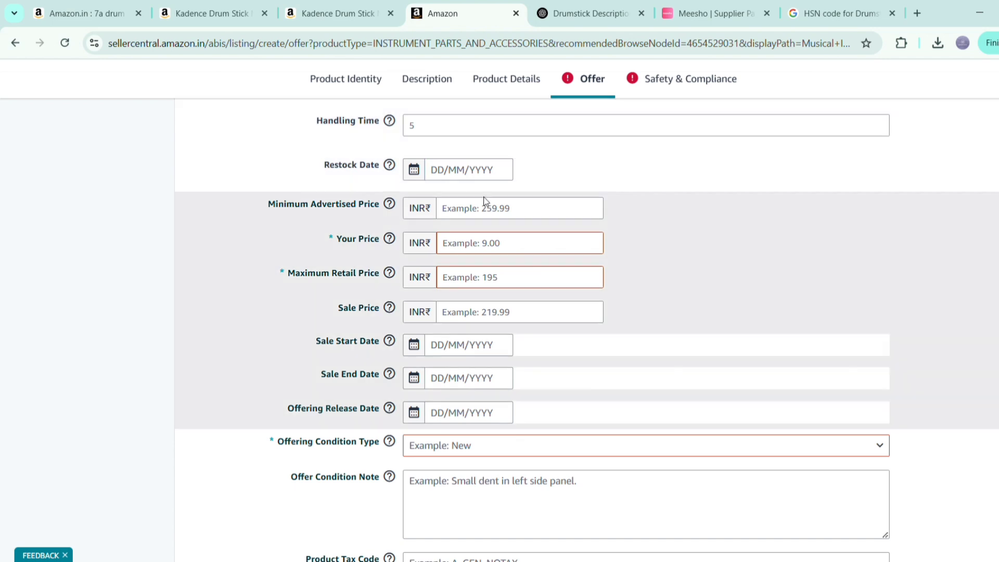
click(488, 209)
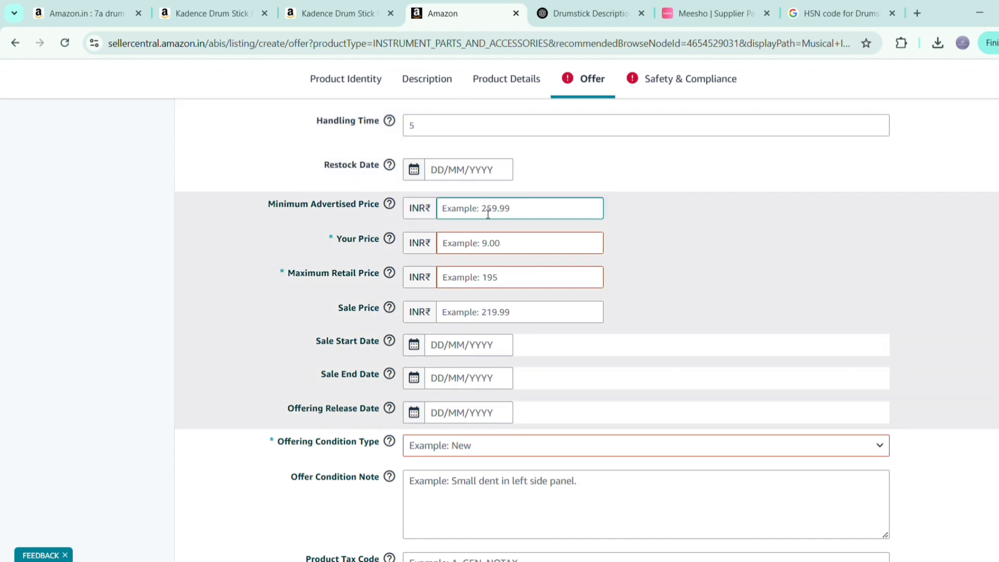
click(498, 245)
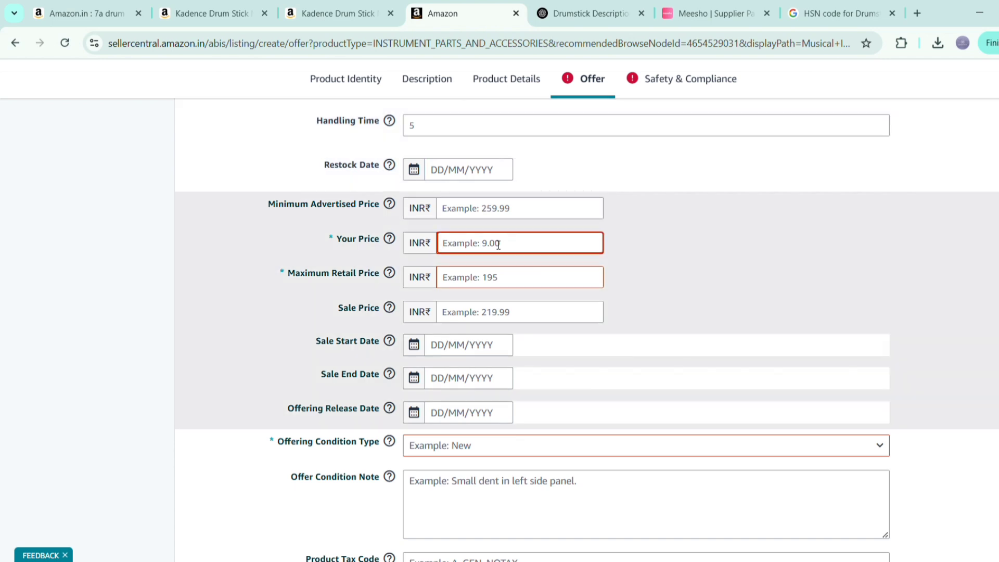
text(699)
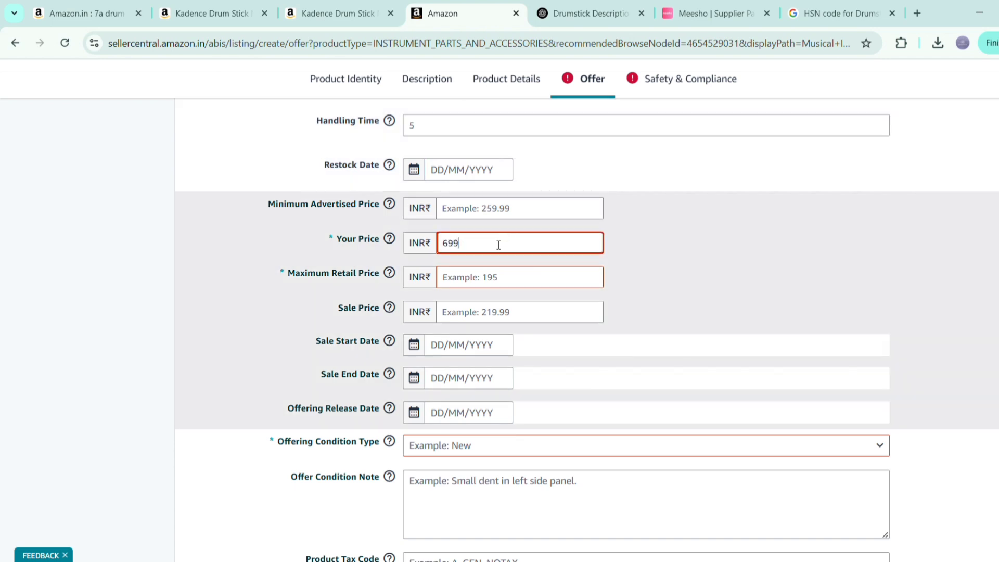
click(497, 285)
text(1290)
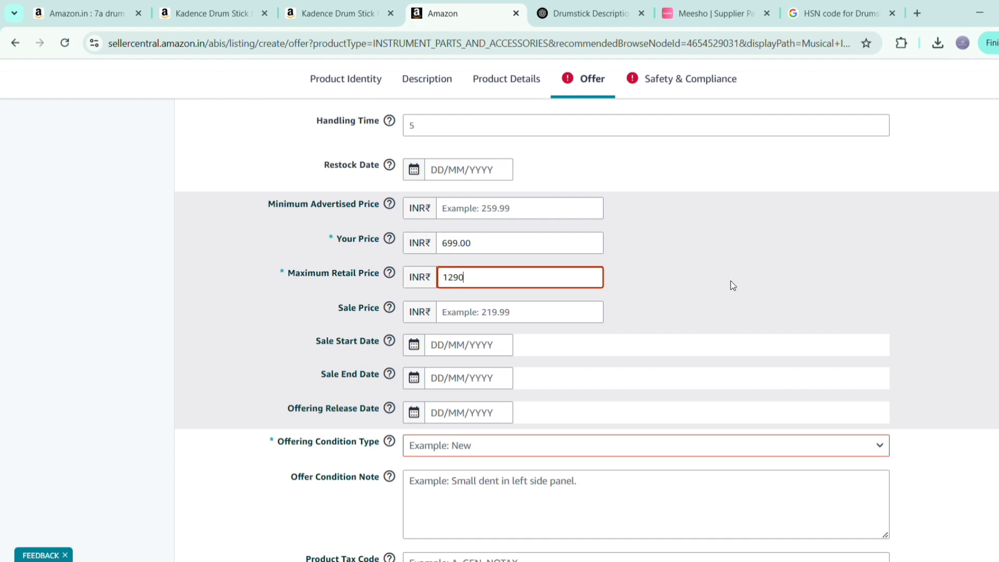
scroll(734, 286, down, 1)
click(996, 358)
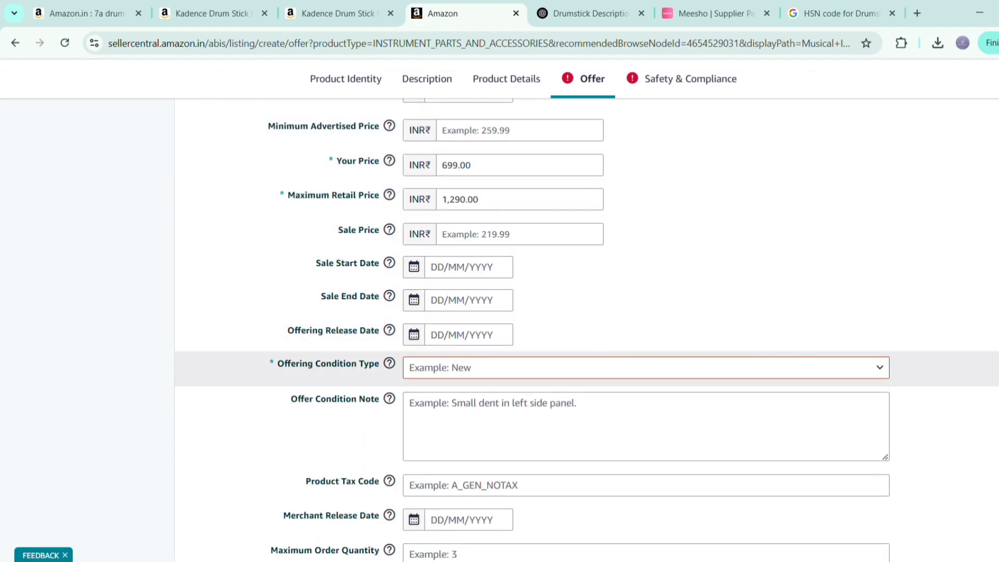
Step: Set the Offering Condition Type to New and choose the Merchant Fulfilled (Self Ship or Easy Ship) Fulfillment Channel
click(508, 239)
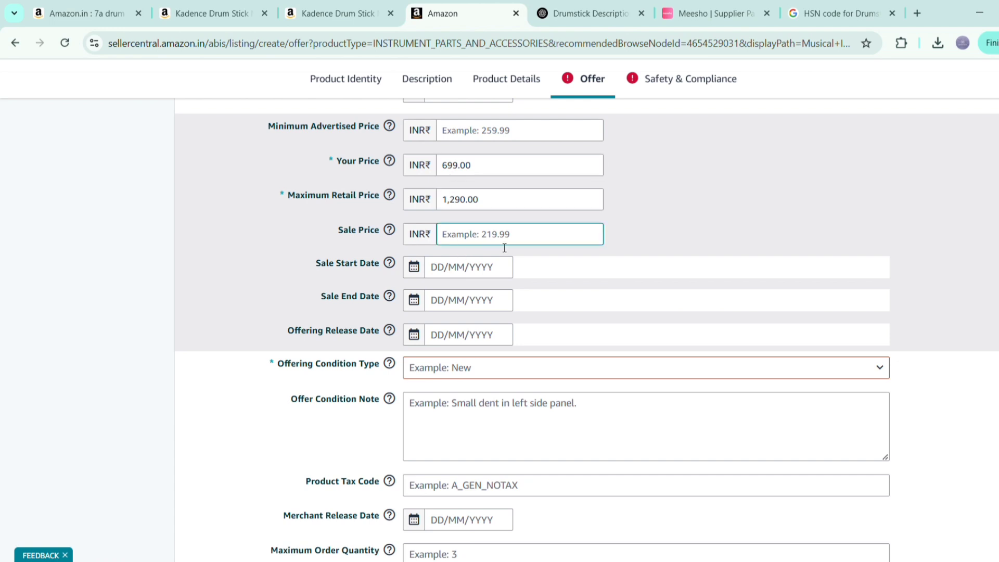
scroll(495, 299, down, 2)
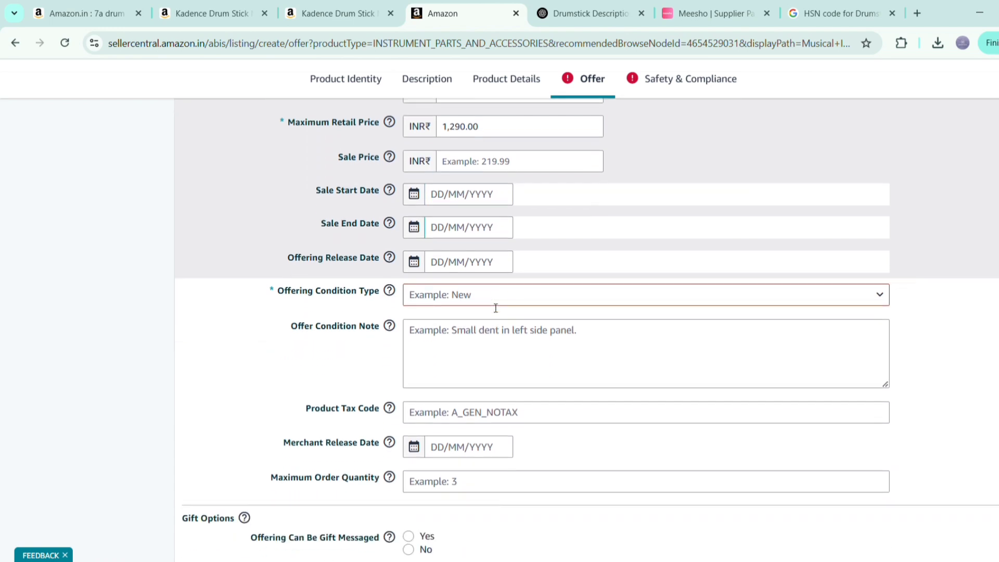
click(494, 304)
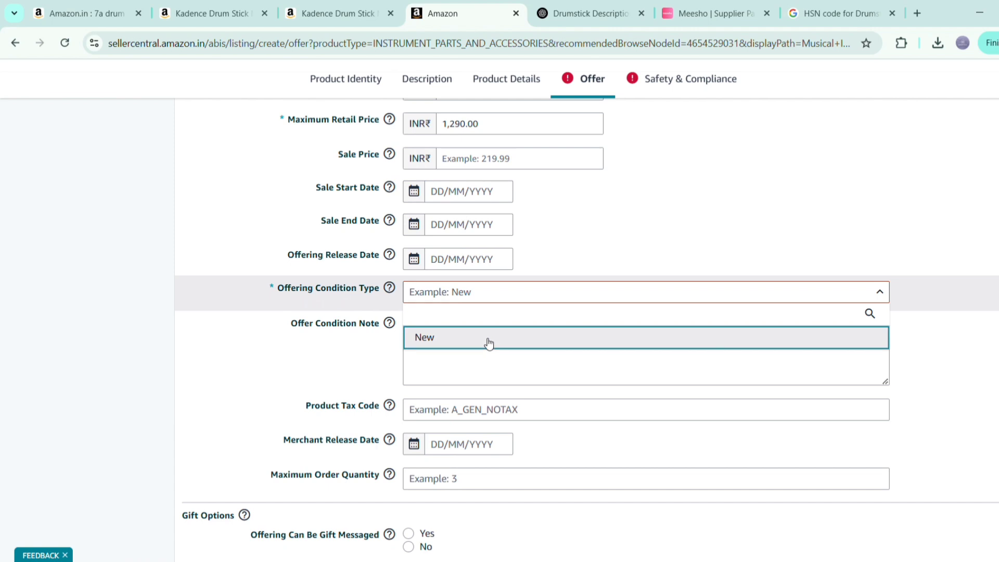
scroll(488, 341, down, 2)
click(486, 243)
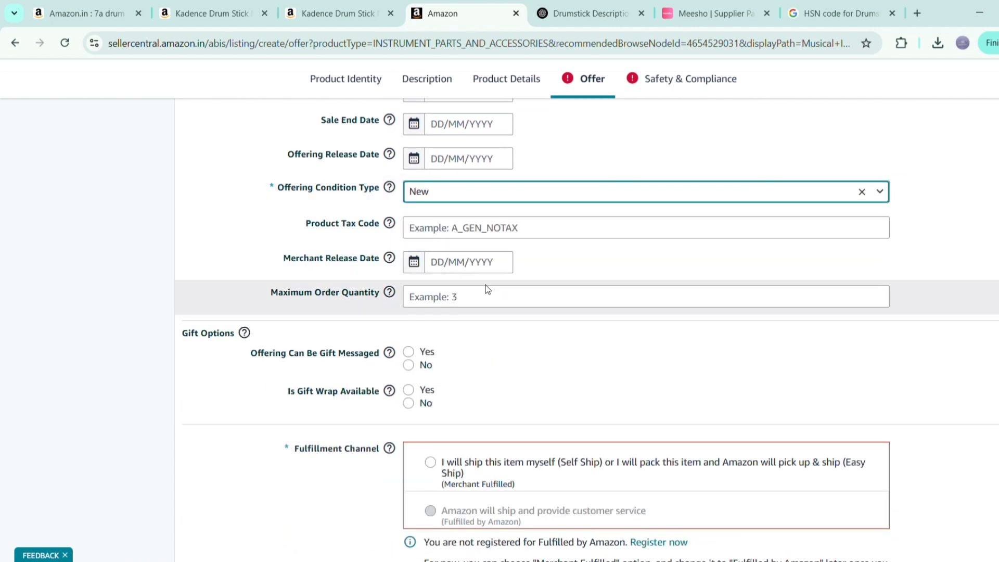
scroll(492, 345, down, 2)
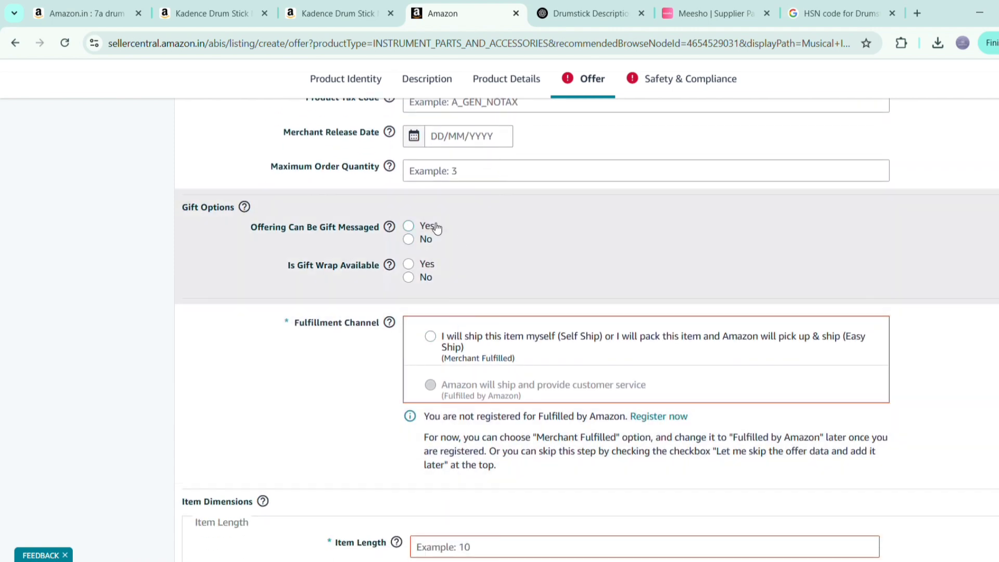
scroll(471, 236, down, 1)
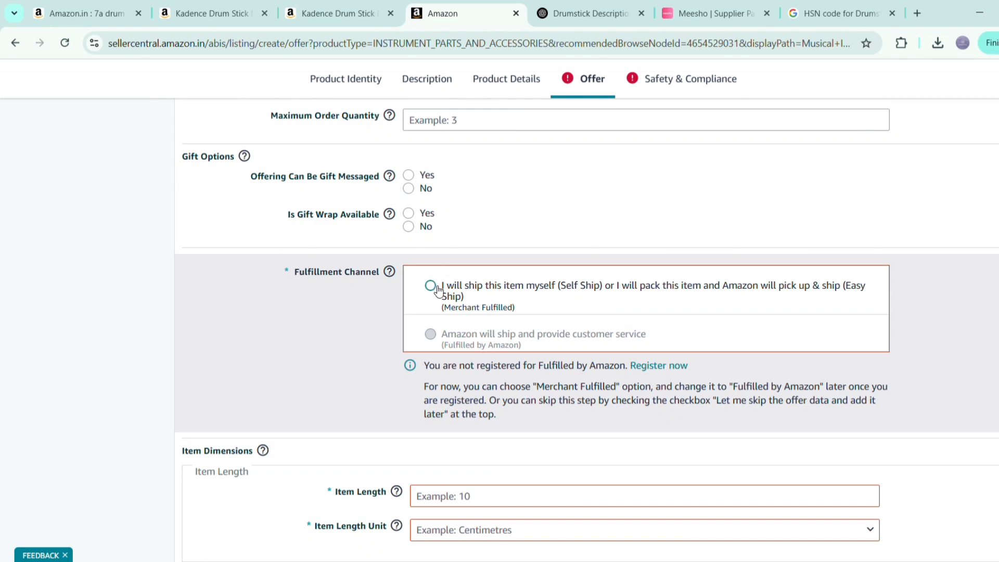
click(436, 289)
Step: Set the Item Length to 16 with Centimetres as its unit
scroll(508, 309, down, 5)
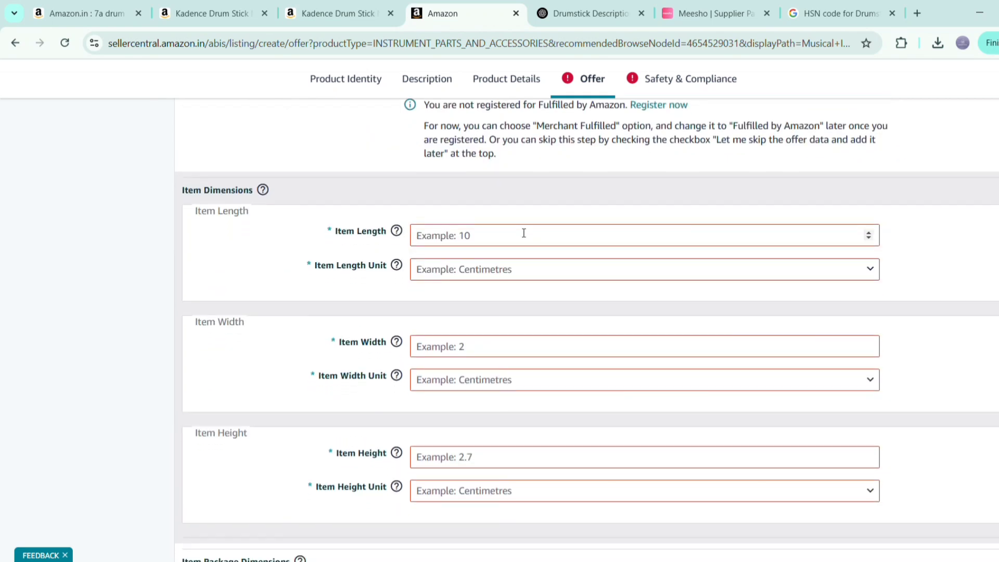
click(533, 230)
scroll(532, 235, down, 1)
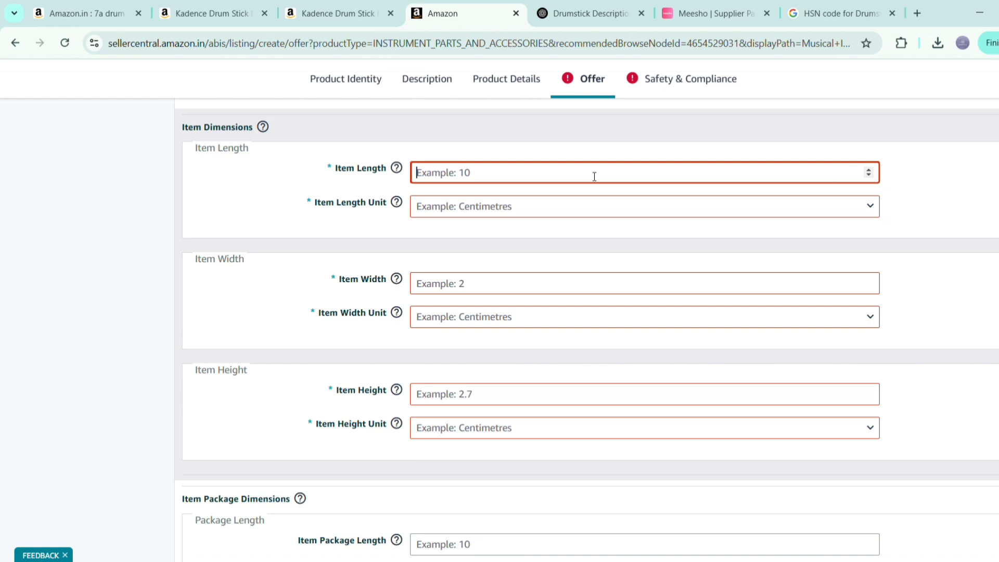
text(16)
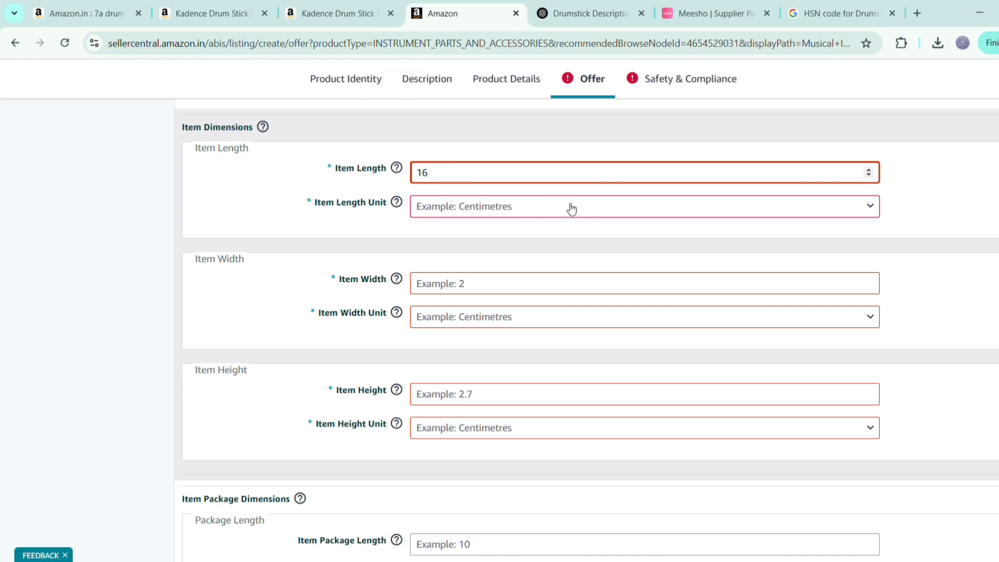
click(561, 211)
text(cen)
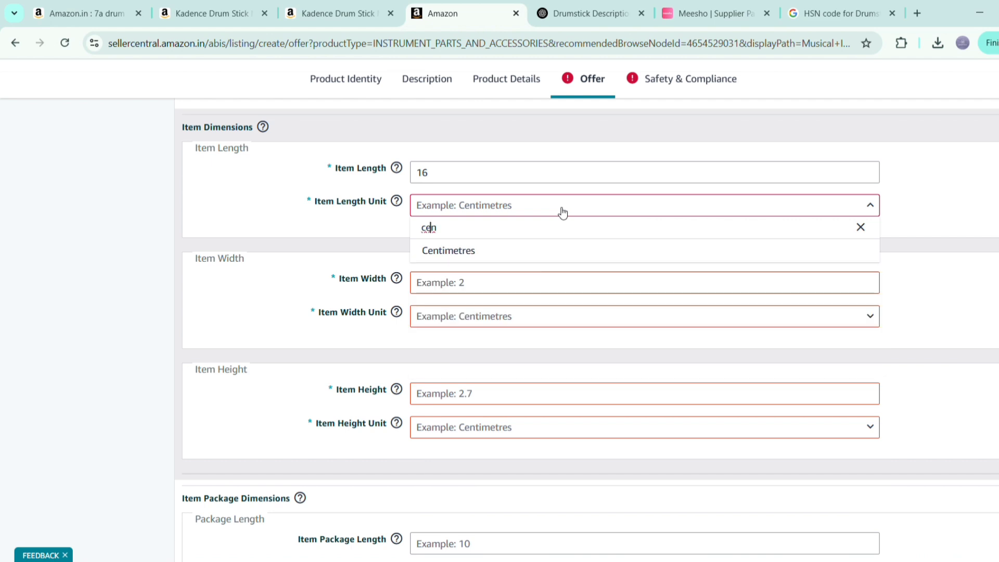
click(512, 262)
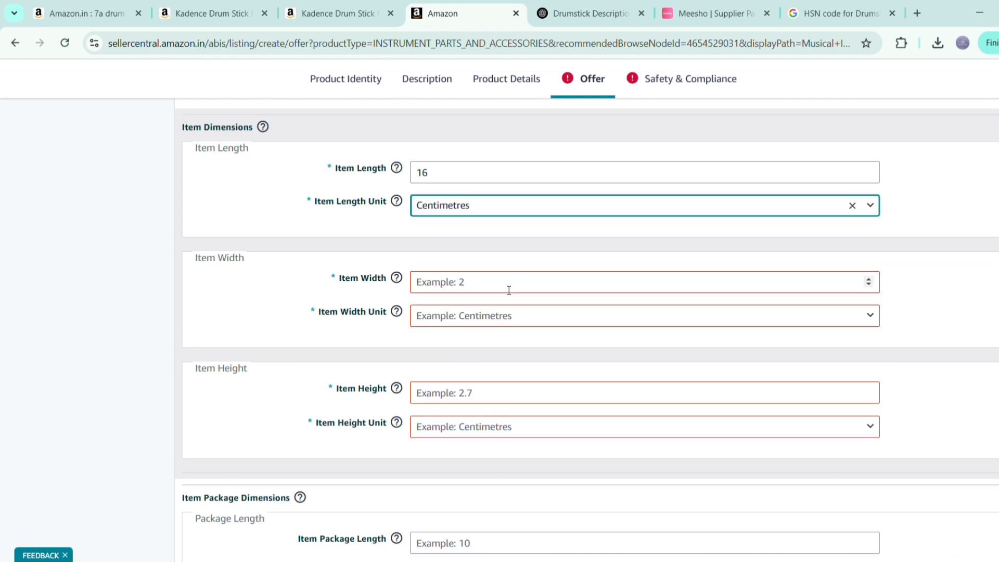
Step: Set both the Item Width and the Item Height to 1, each with Centimetres as its unit
click(509, 290)
text(2)
key(BackSpace)
text(1)
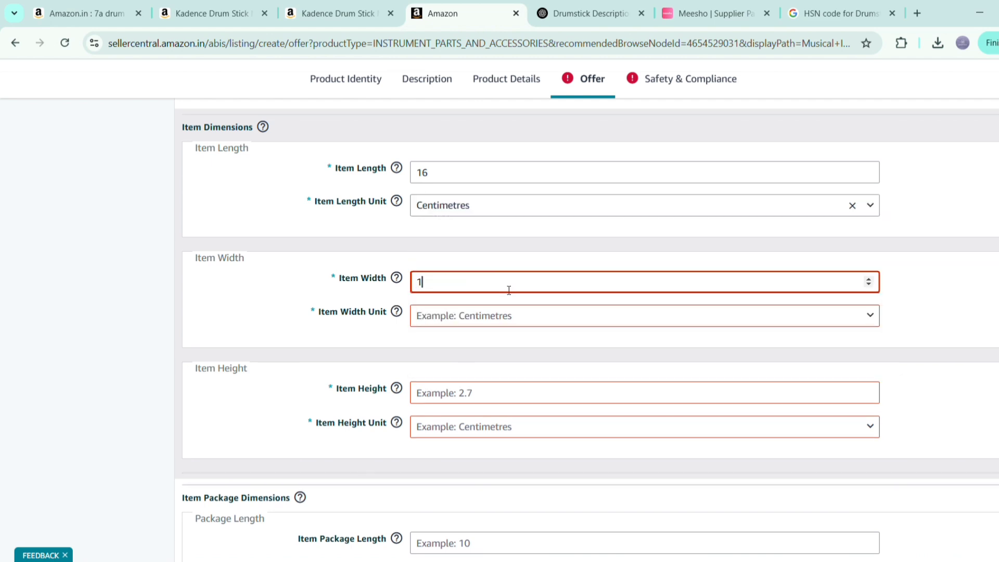
click(491, 315)
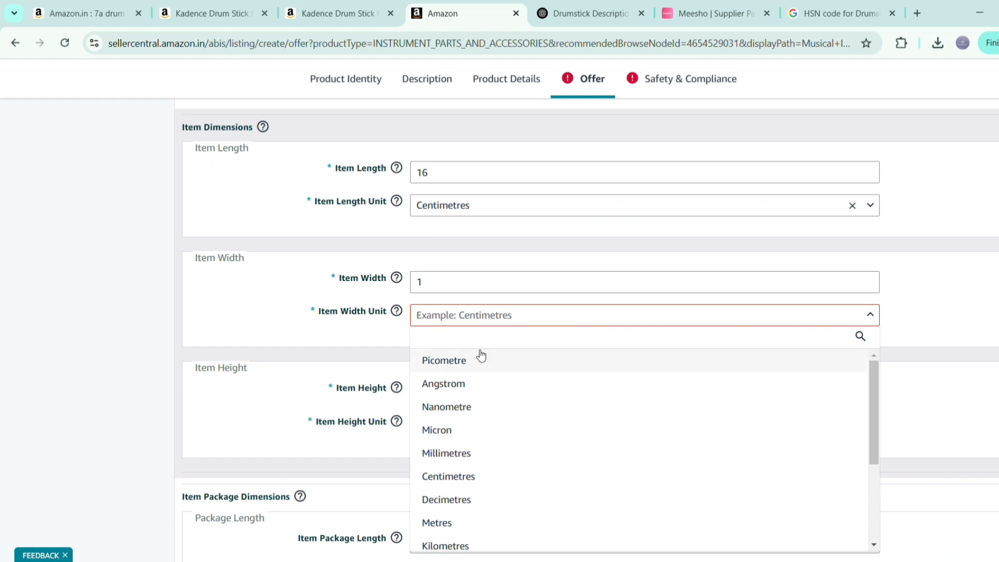
text(ce)
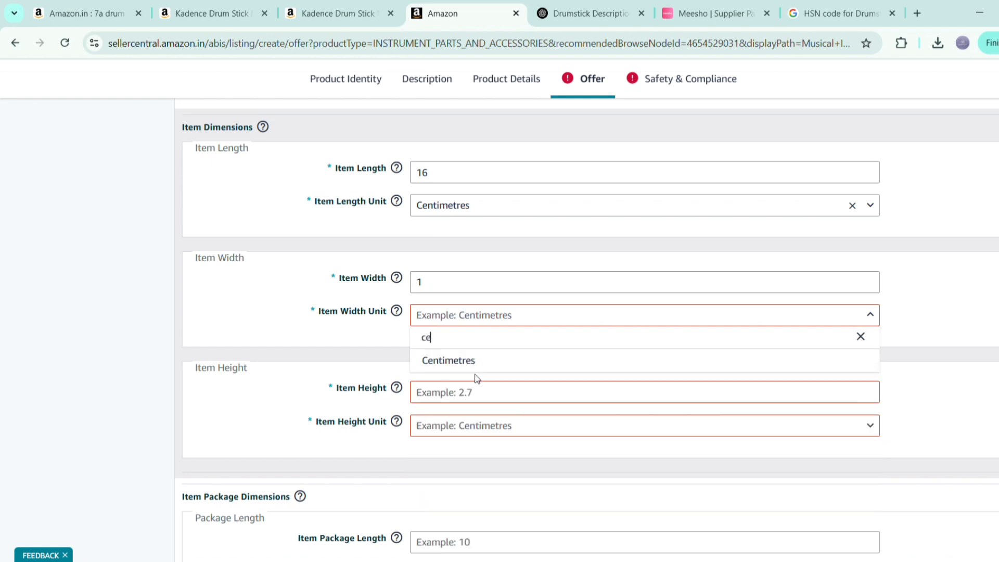
click(480, 401)
text(1)
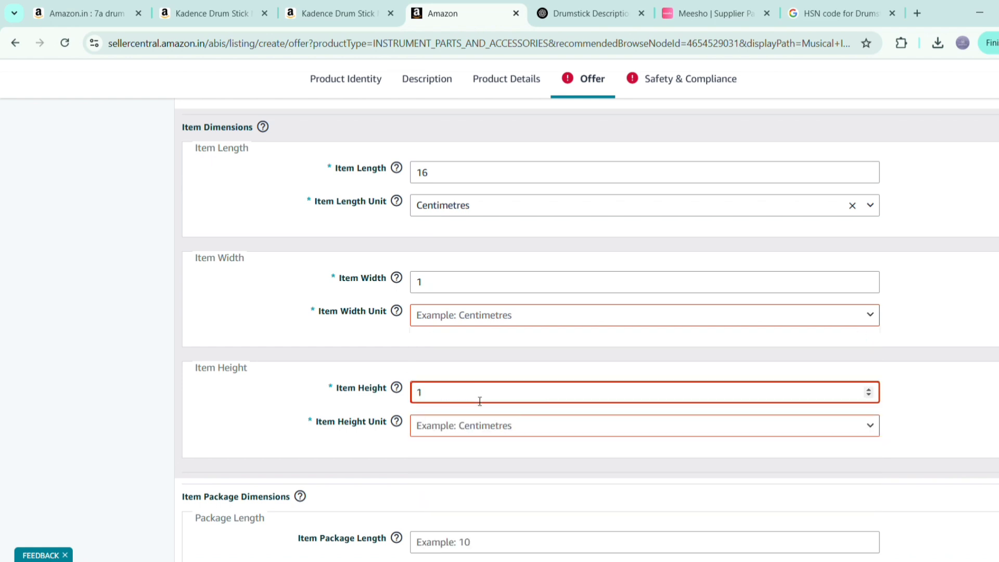
click(478, 316)
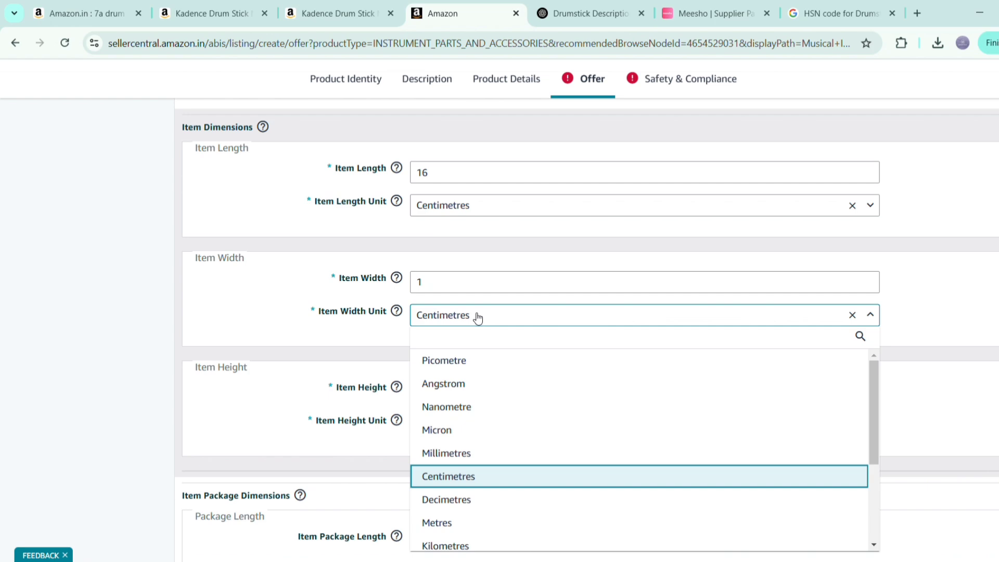
click(459, 475)
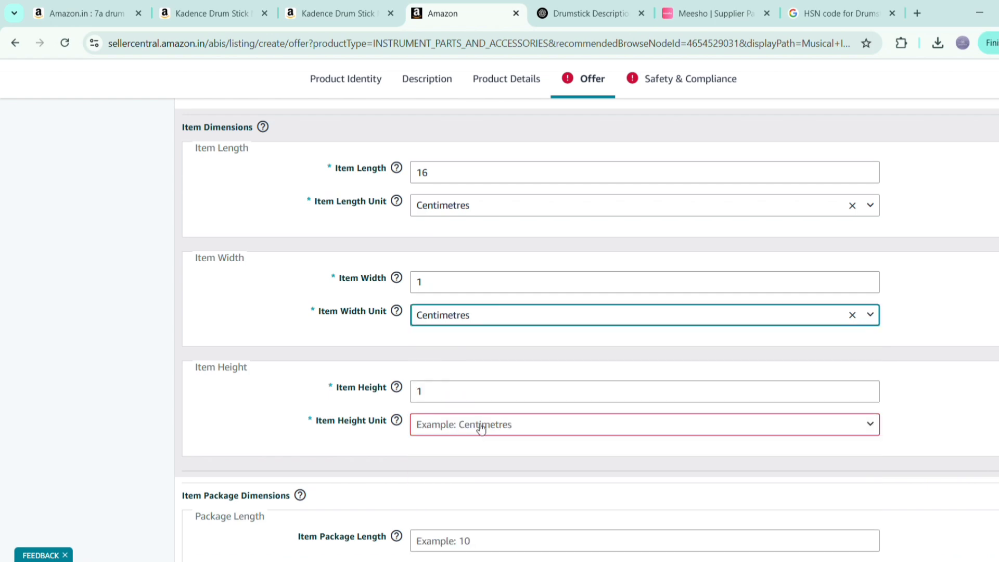
click(481, 428)
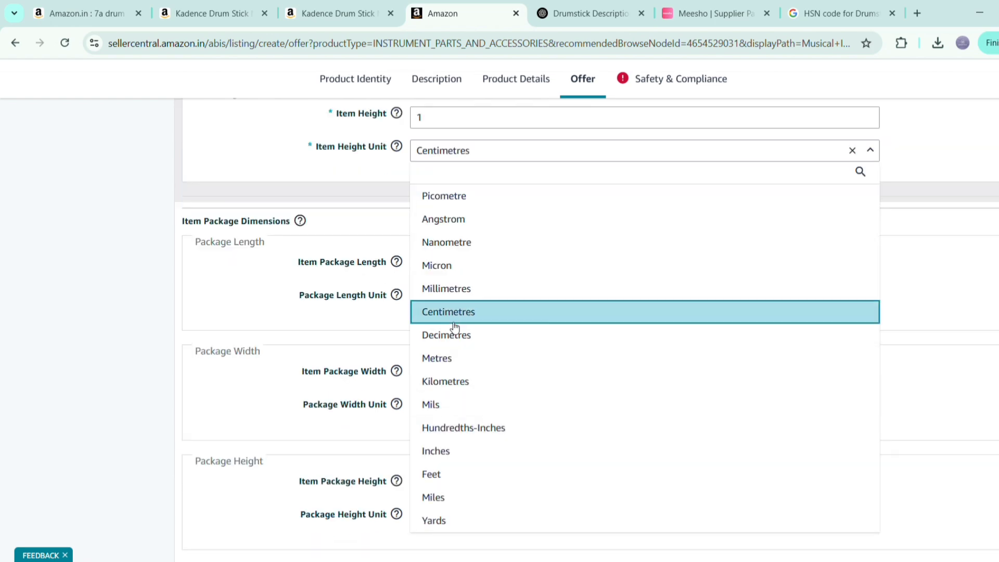
click(454, 322)
Step: Set the Item Package Length to 17 with Centimetres as its unit
scroll(448, 323, down, 3)
scroll(448, 323, up, 2)
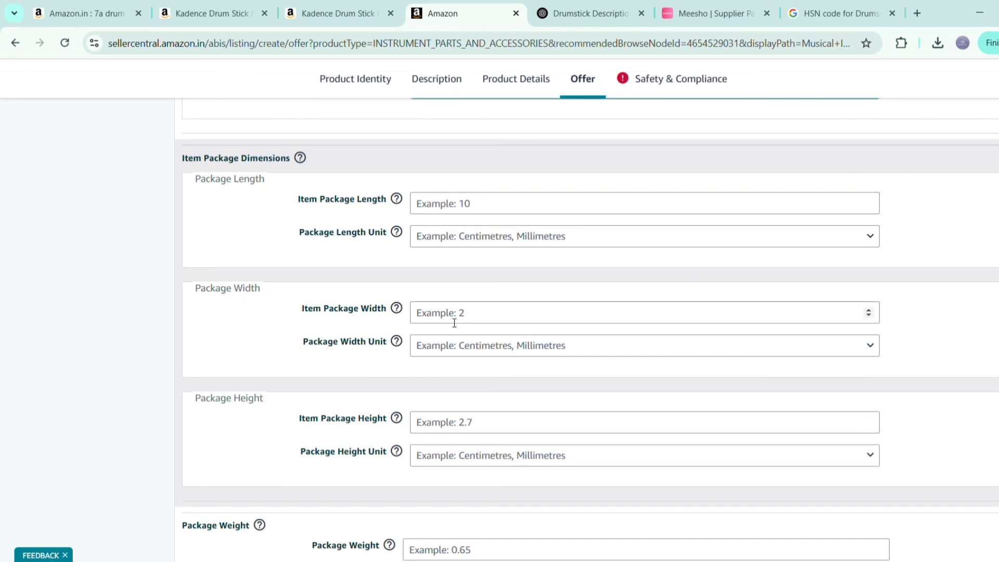
click(483, 211)
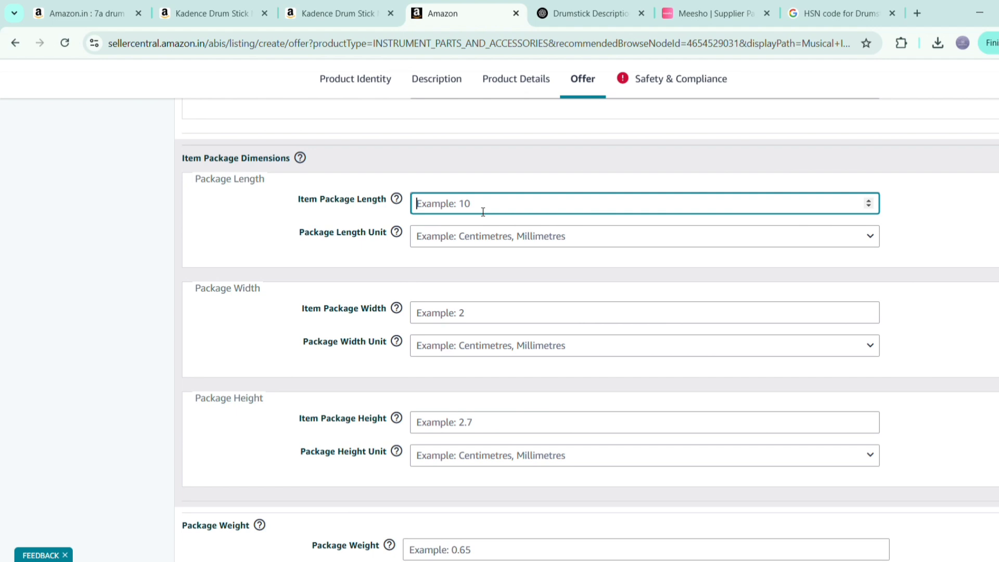
text(17)
key(Tab)
key(c)
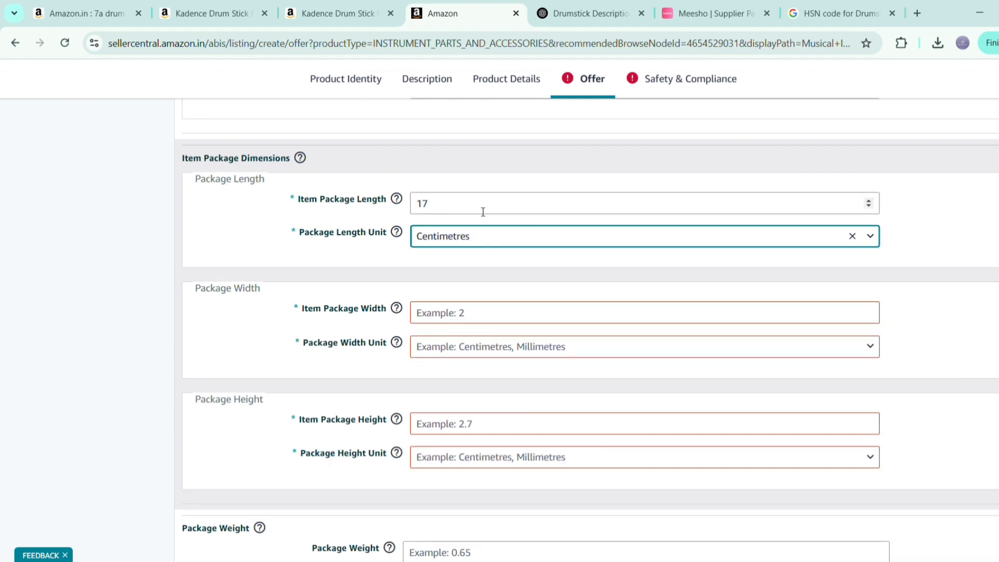
Step: Set the Item Package Width to 2 with Centimetres as its unit
key(Tab)
key(Tab)
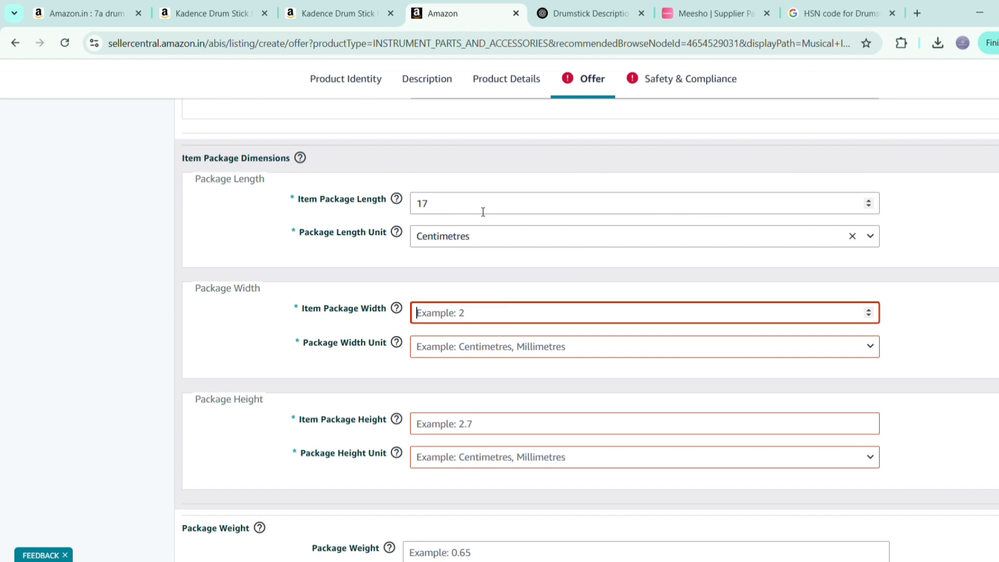
text(2)
key(Tab)
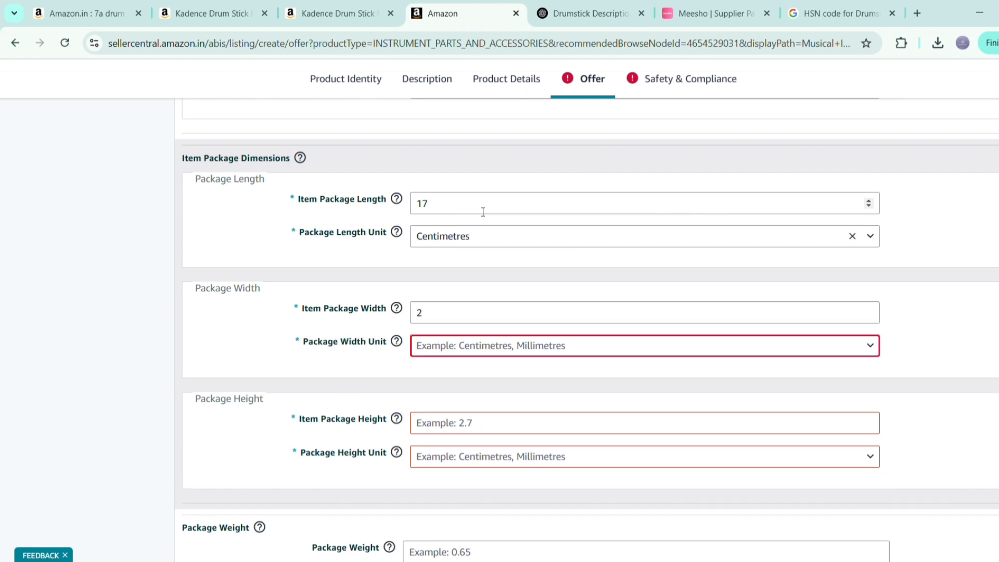
key(c)
key(Tab)
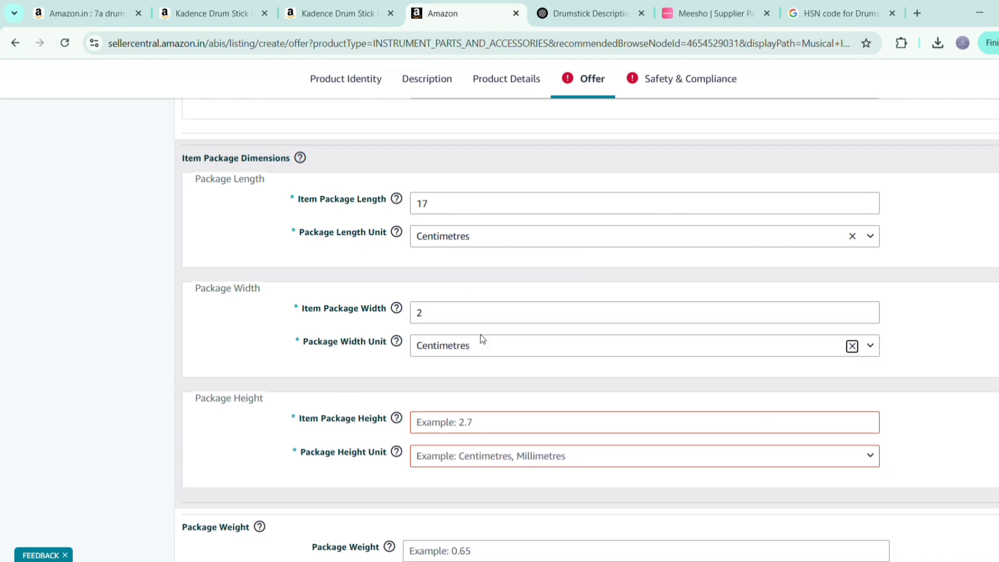
Step: Set the Item Package Height to 2 with Centimetres as its unit
click(463, 421)
text(2)
key(Tab)
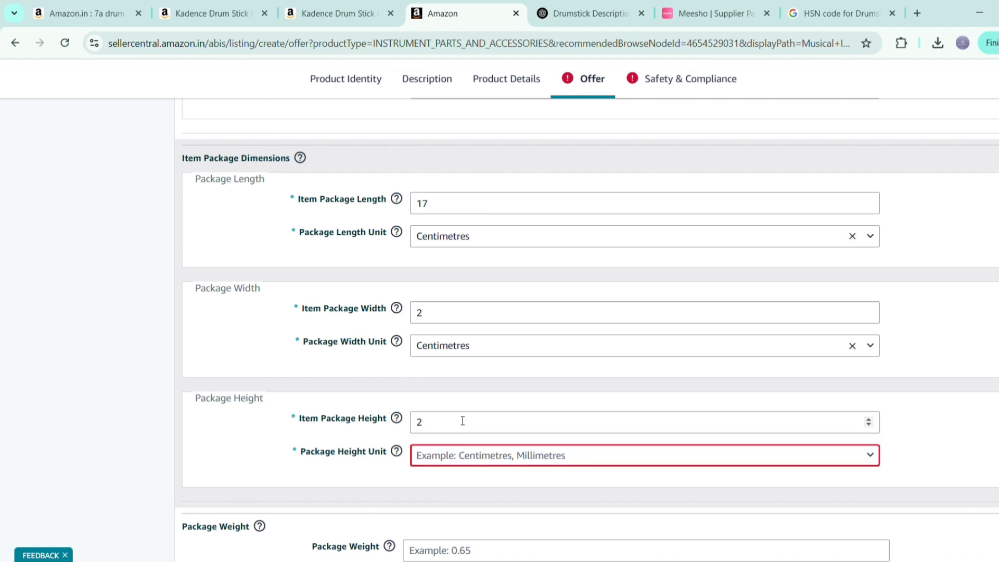
key(c)
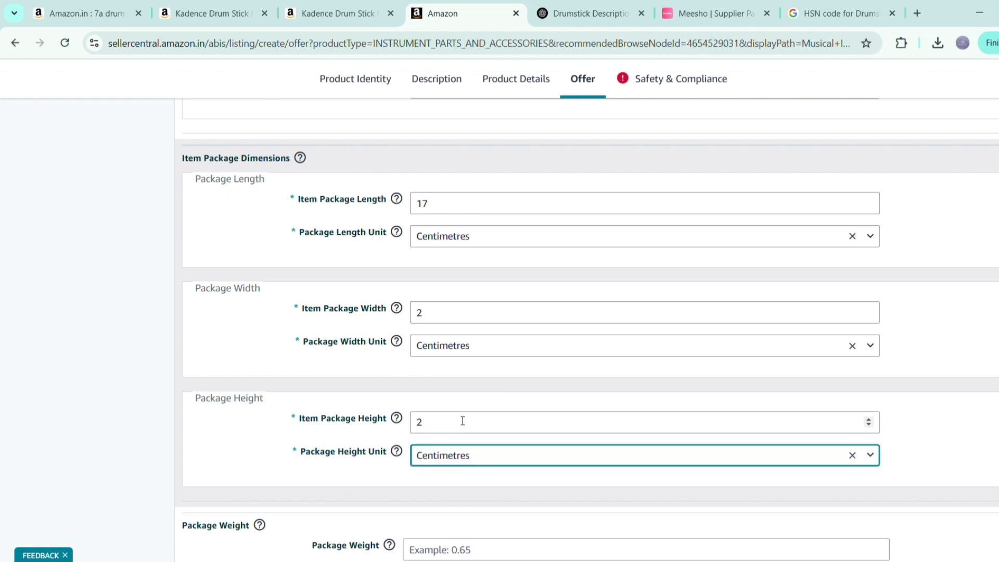
scroll(463, 421, down, 5)
scroll(461, 420, up, 1)
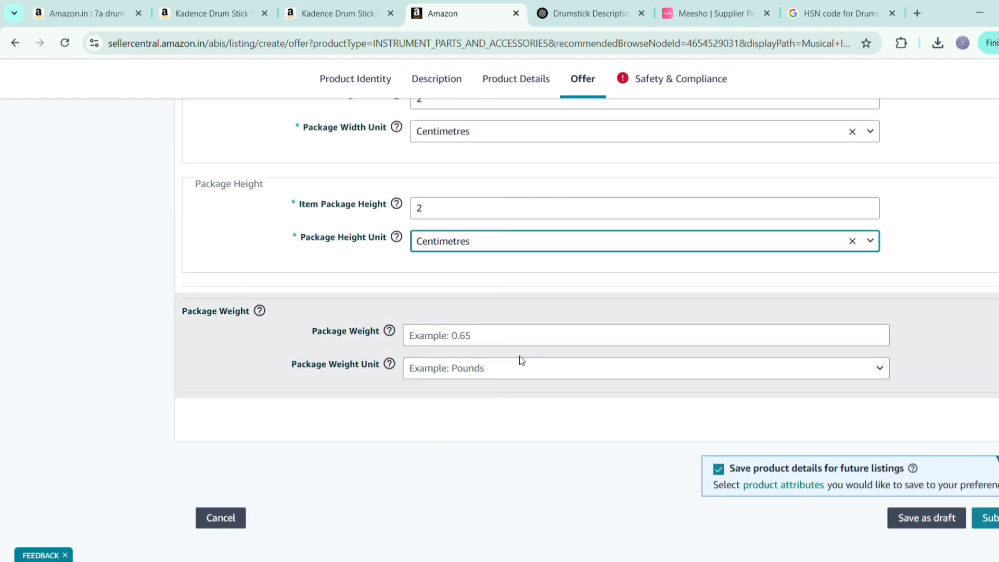
Step: Set the Package Weight to 150 with Grams as its unit
click(549, 341)
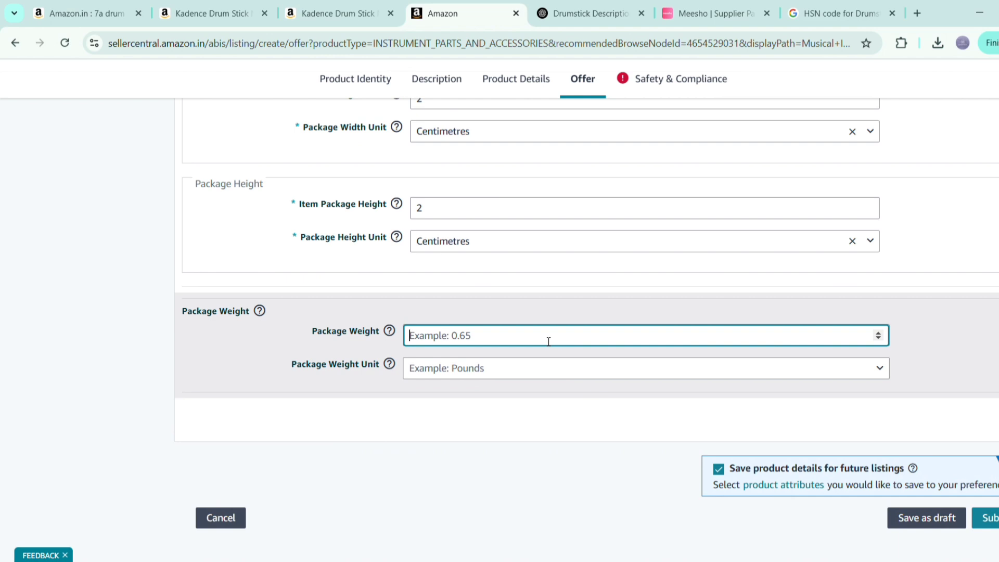
text(150)
key(Tab)
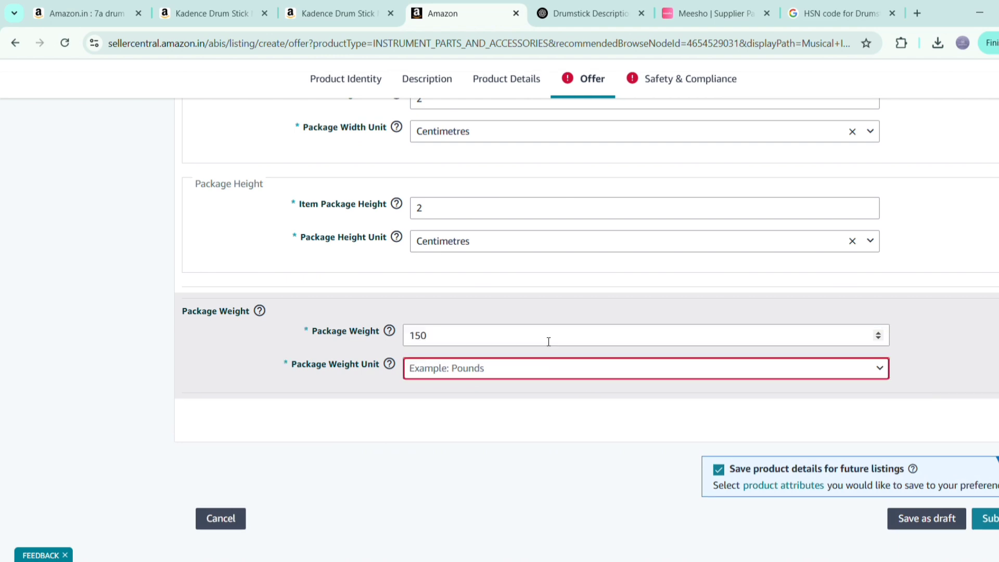
key(g)
click(526, 497)
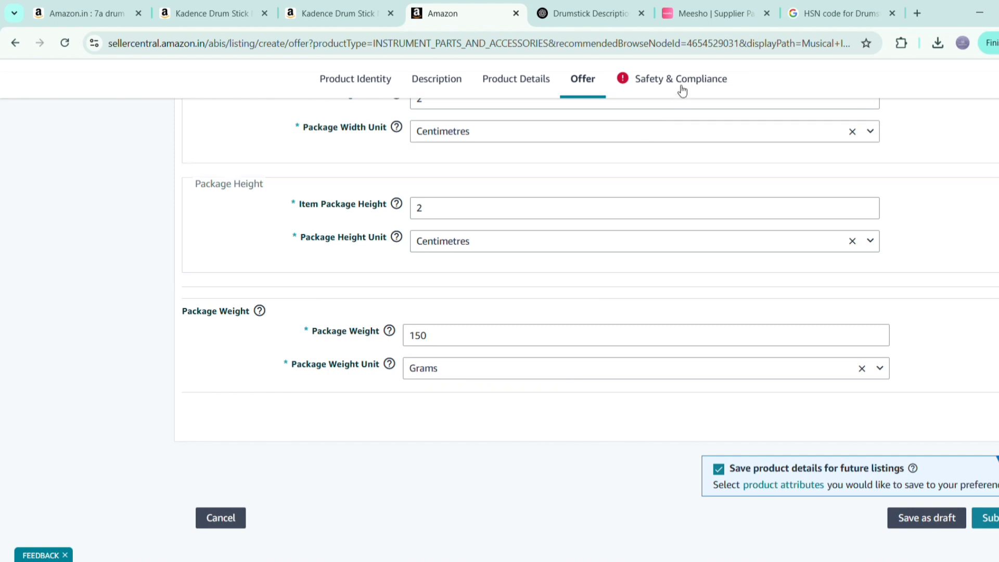
Step: In the Safety & Compliance section, set the Country/Region of Origin to China
click(683, 91)
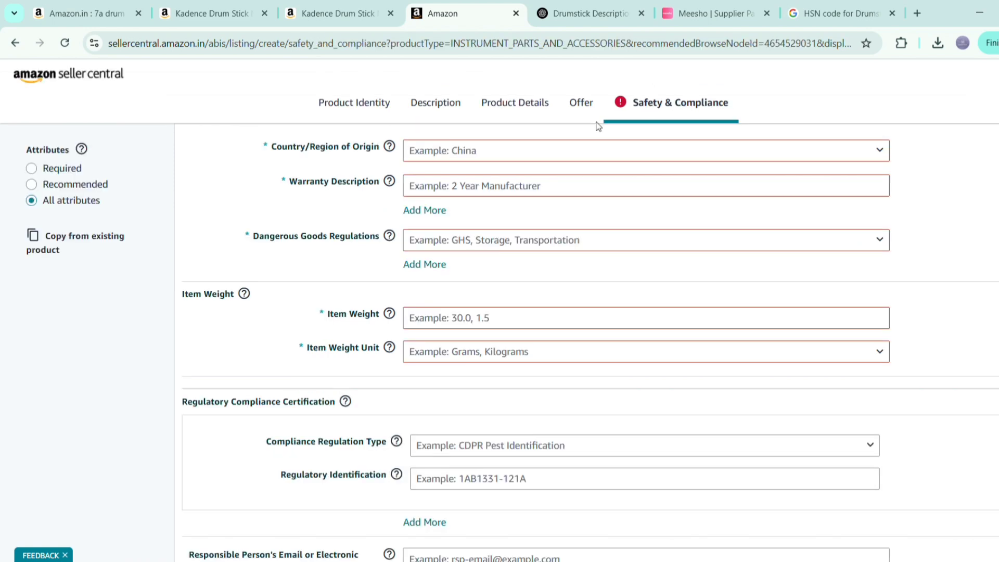
click(587, 152)
text(Chi)
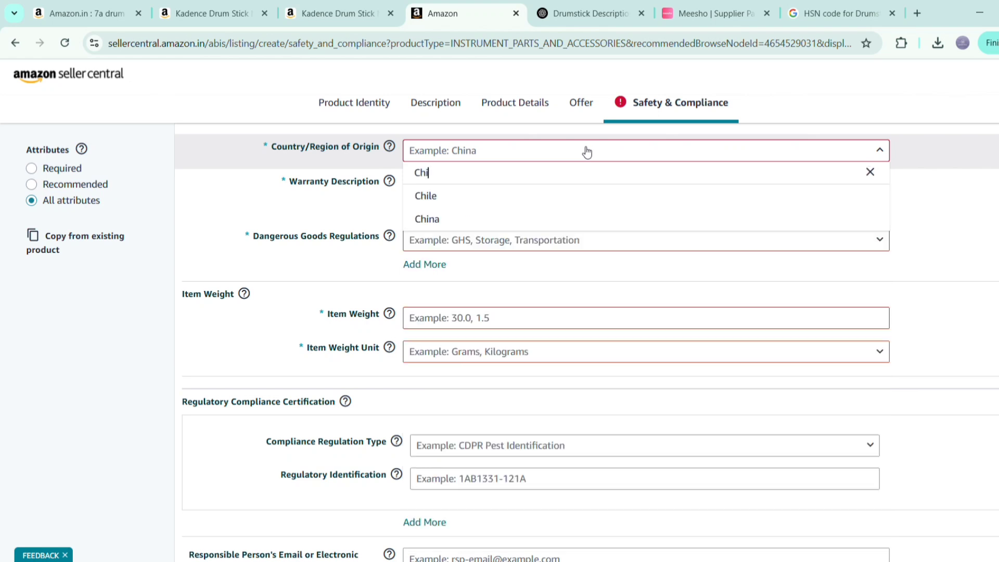
click(436, 226)
Step: Enter NA as the Warranty Description and set Dangerous Goods Regulations to Not Applicable
click(507, 195)
text(NA)
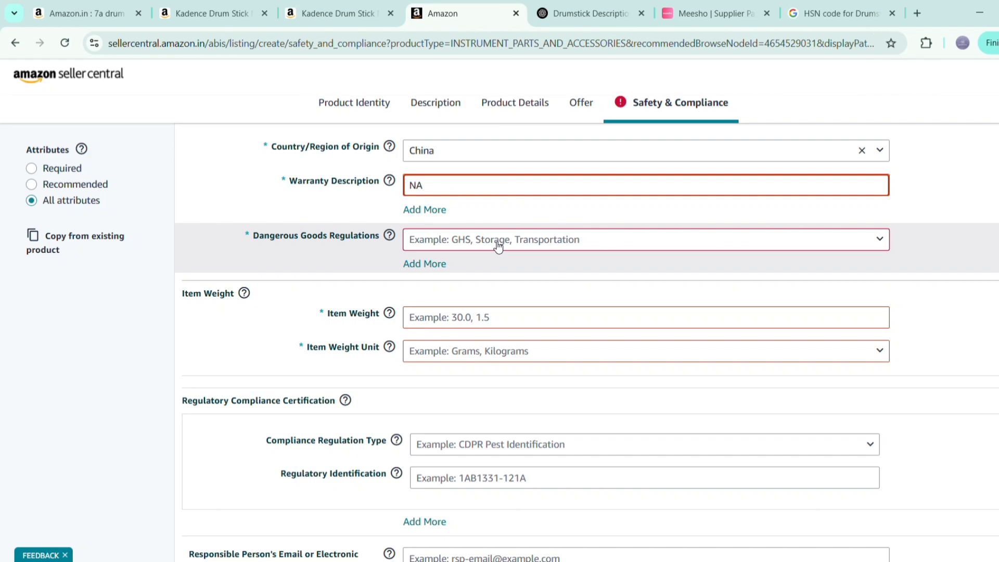
click(498, 247)
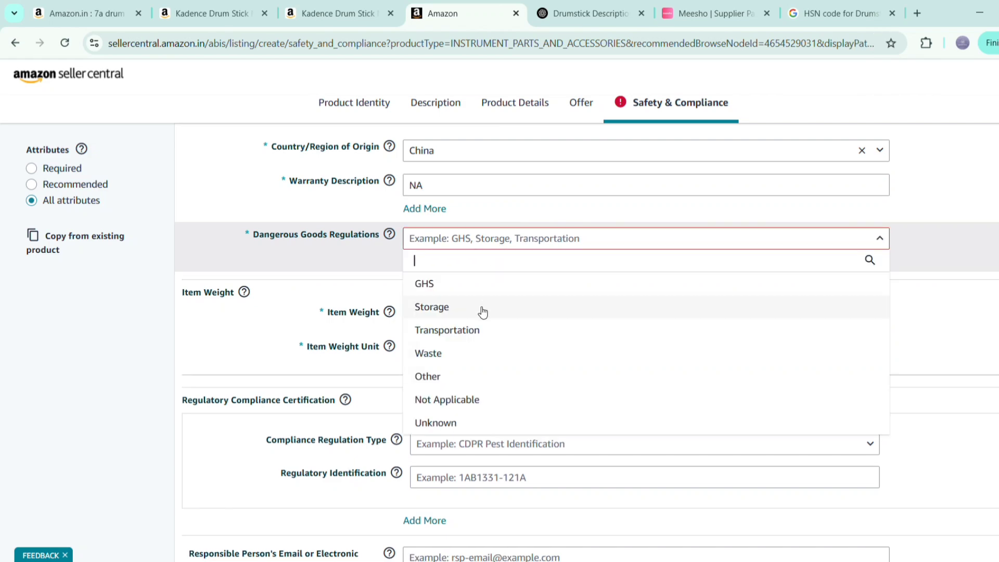
click(460, 398)
Step: Set the Item Weight to 90 with Grams as its unit
scroll(579, 281, down, 1)
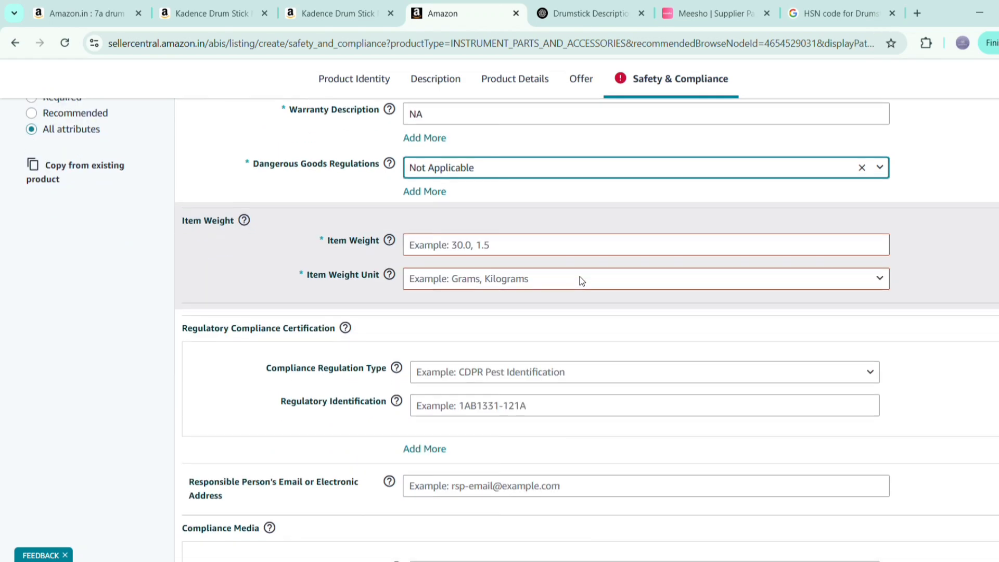
click(528, 256)
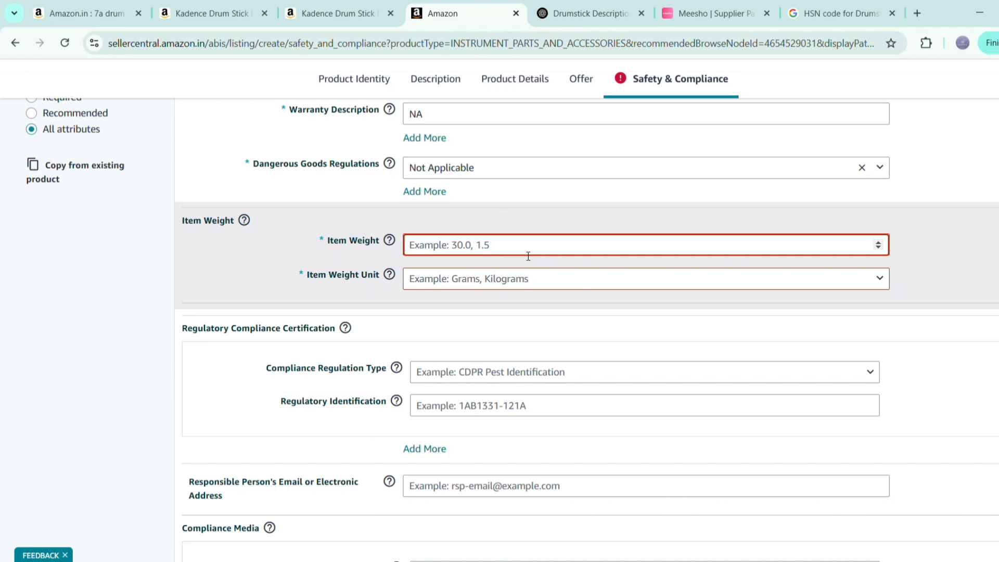
text(90)
click(517, 280)
text(gra)
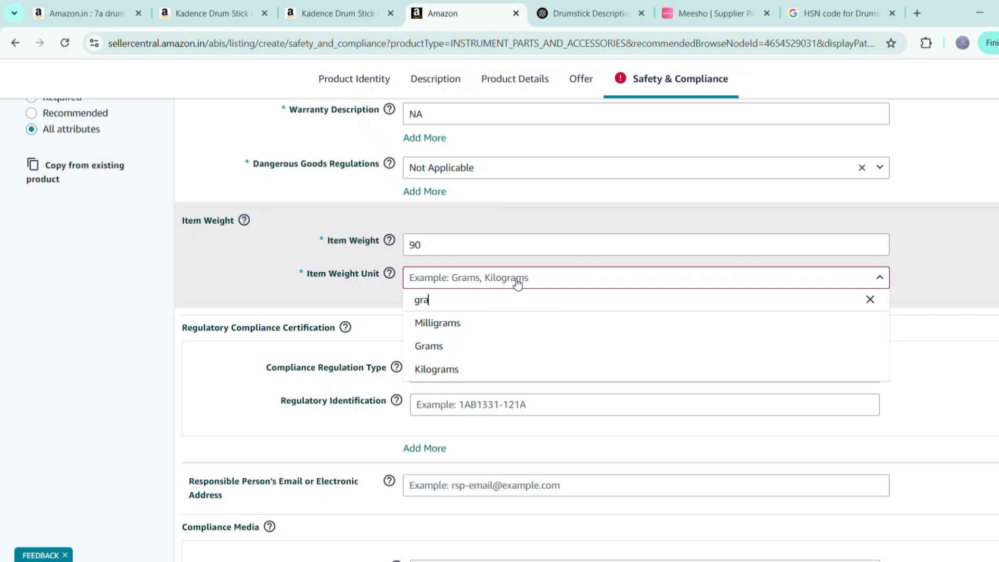
click(459, 345)
Step: Submit the drum stick listing with the remaining optional compliance fields left blank, and finish without copying it to another product
scroll(457, 341, down, 1)
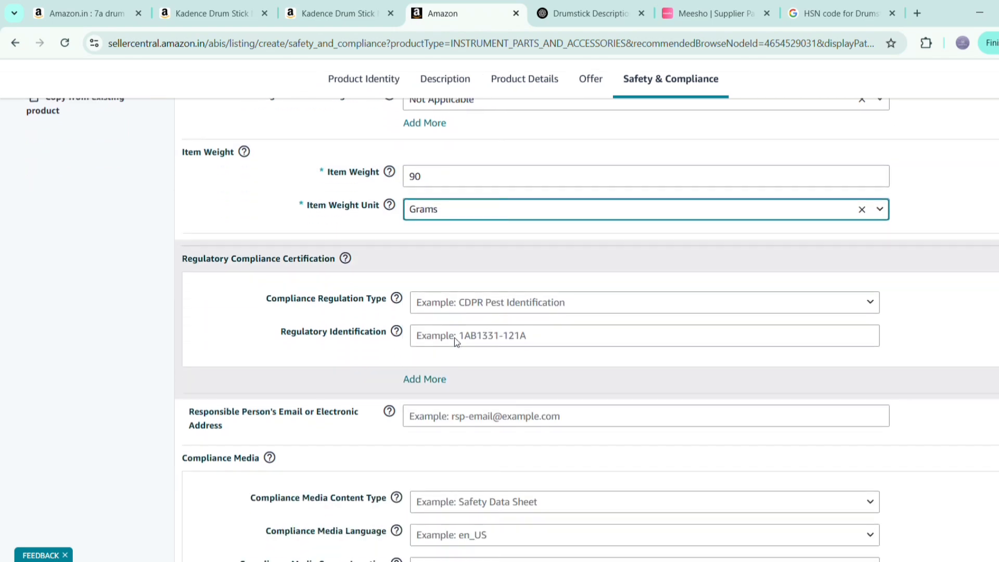
scroll(552, 302, down, 2)
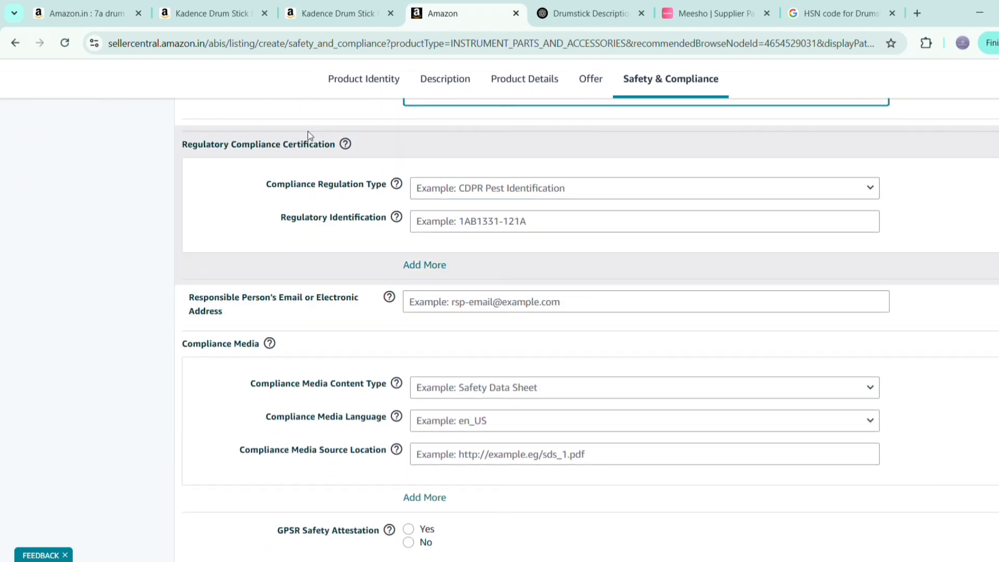
scroll(307, 344, down, 2)
scroll(324, 355, down, 2)
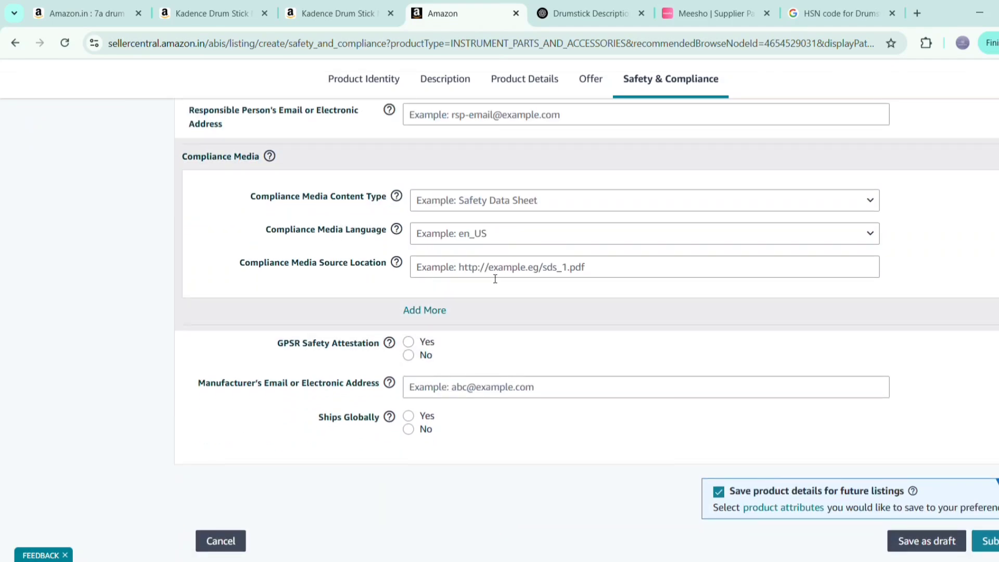
scroll(489, 312, up, 3)
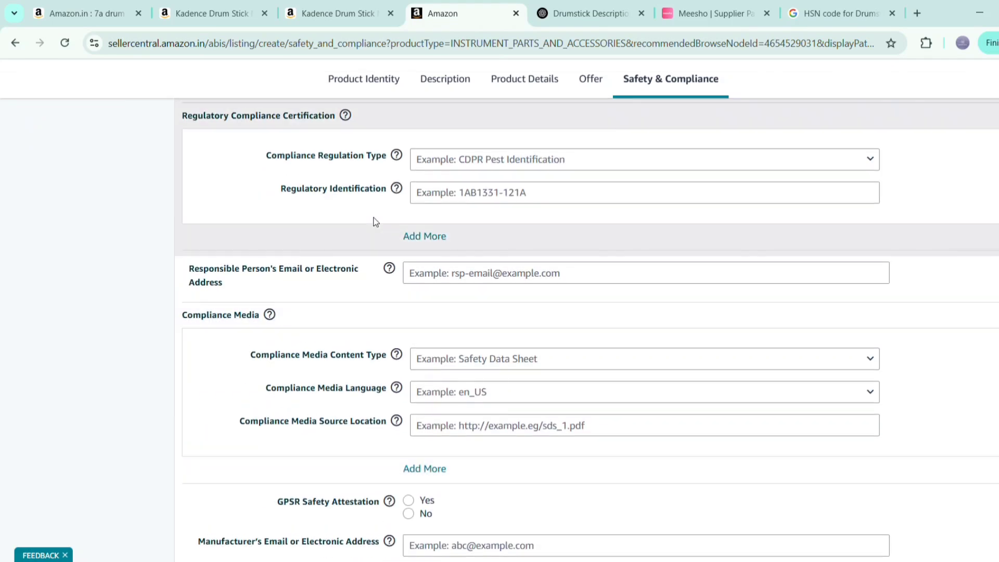
scroll(375, 220, down, 5)
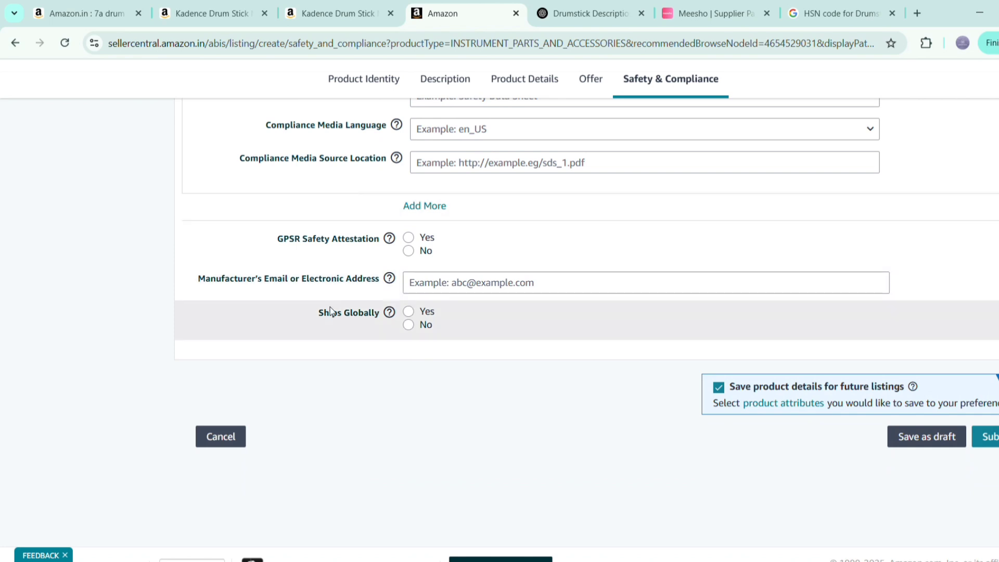
mouse_move(398, 289)
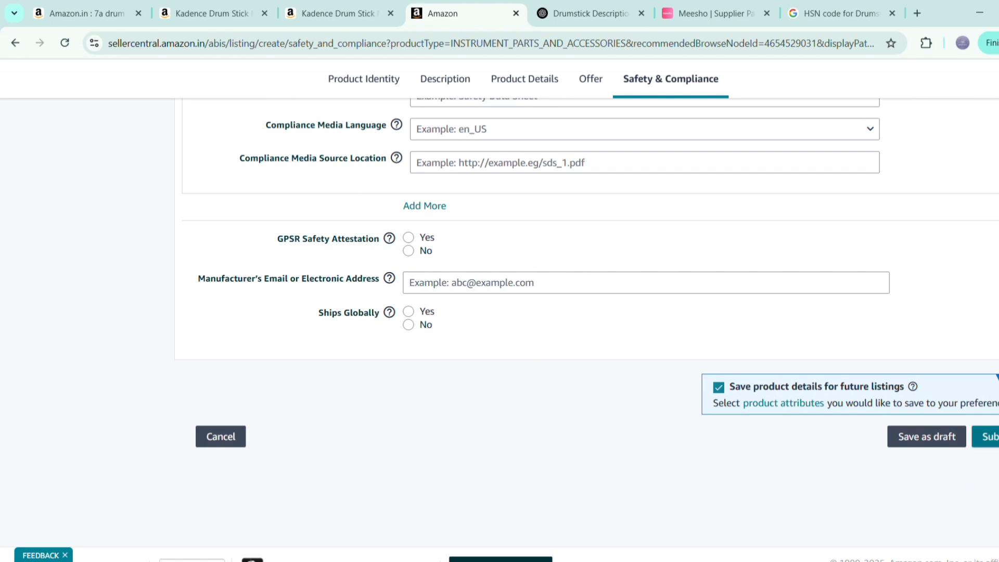
click(989, 436)
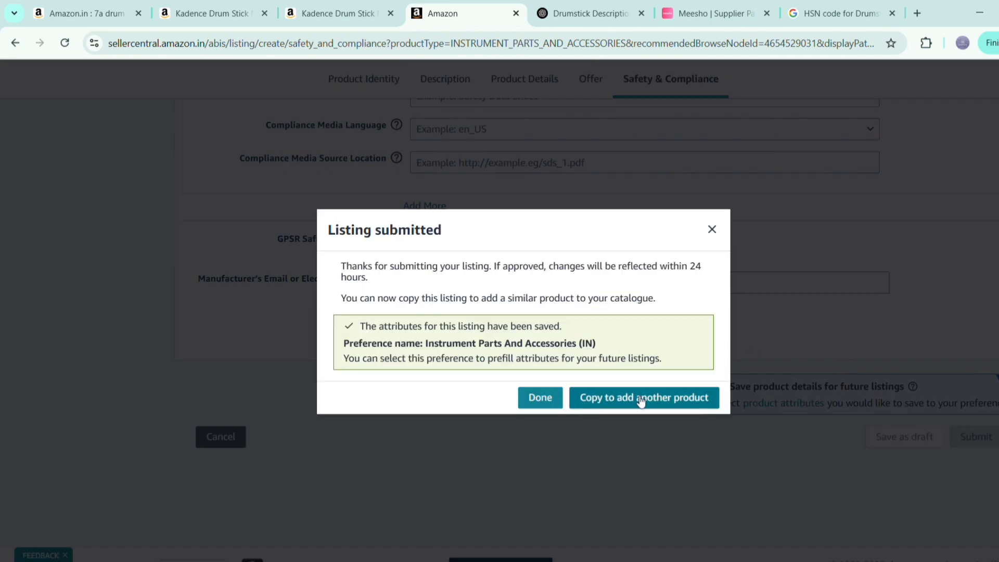
click(540, 405)
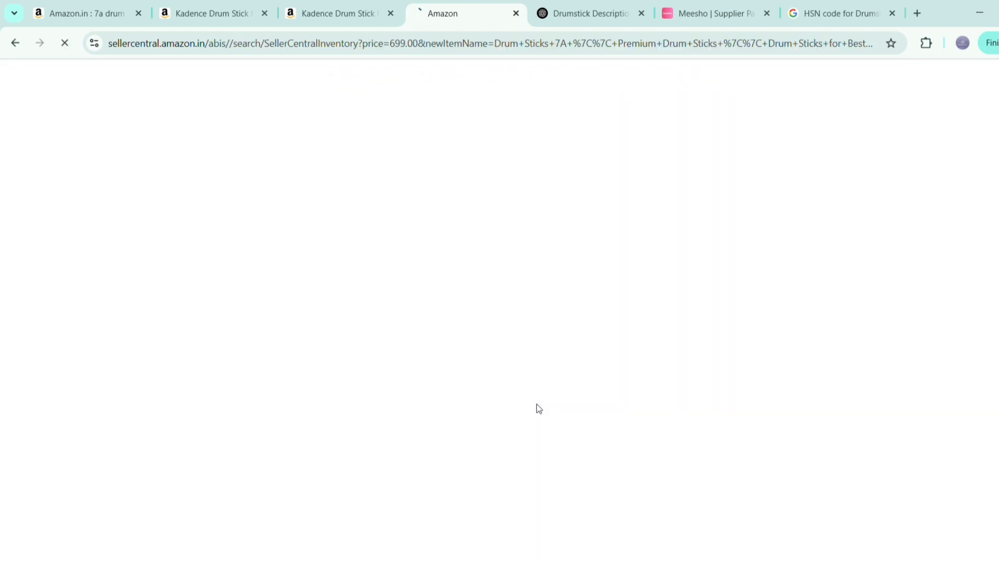